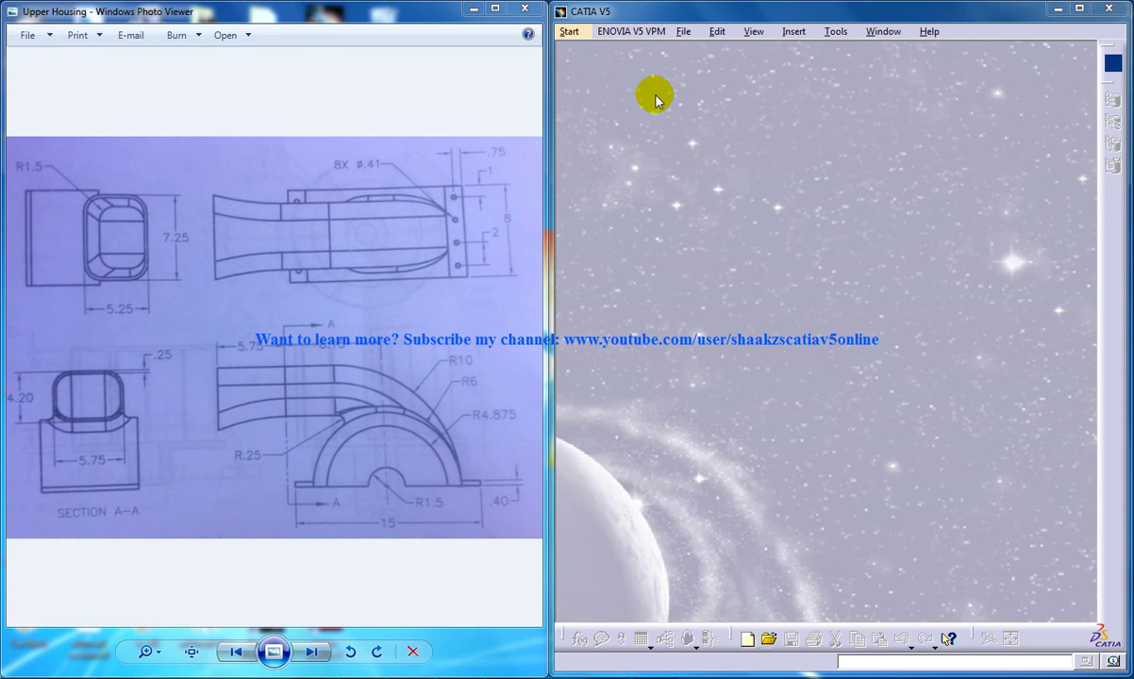
Create a new Part Design document, keeping the default name Part1
click(572, 32)
mouse_move(614, 69)
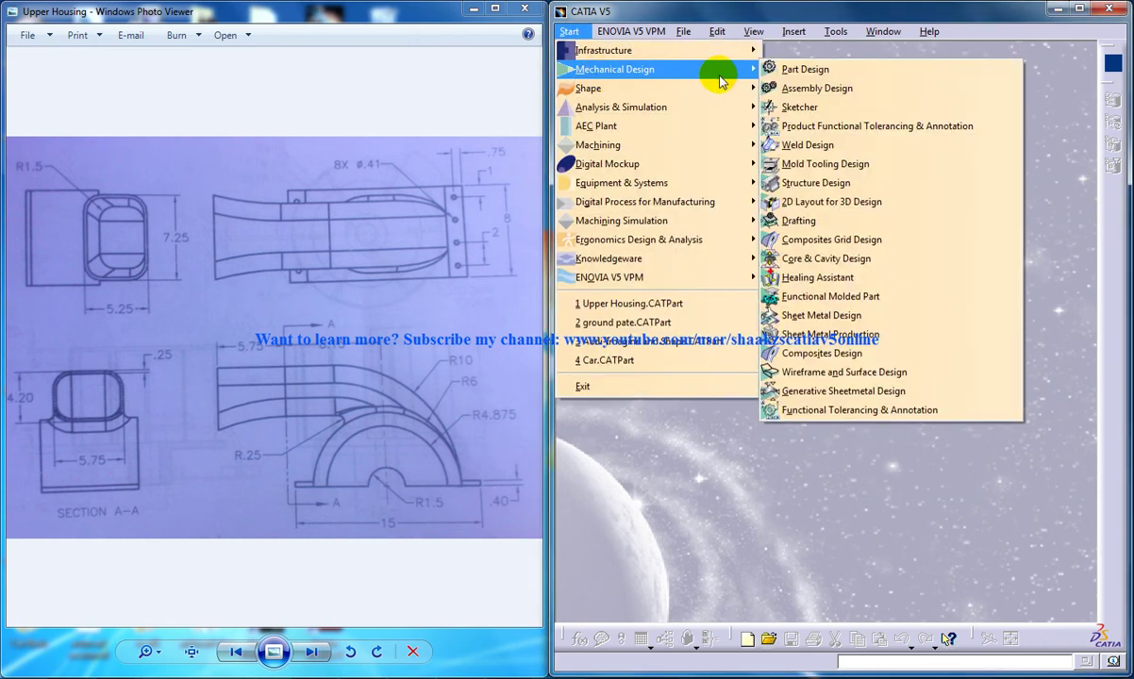
click(779, 76)
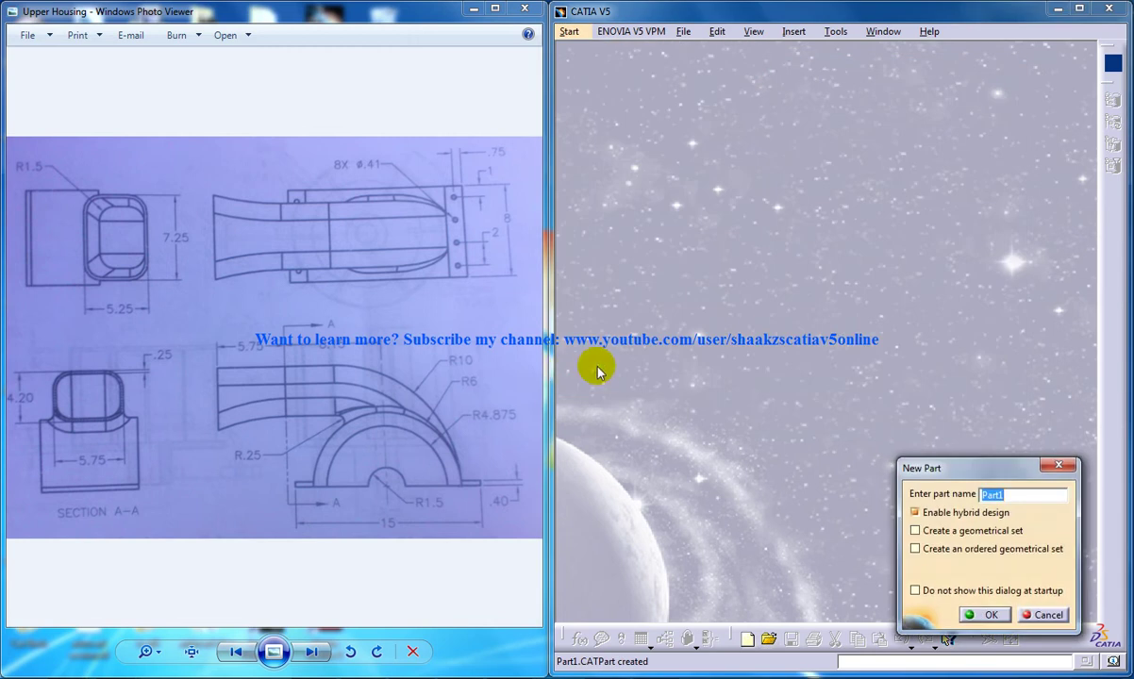
click(984, 615)
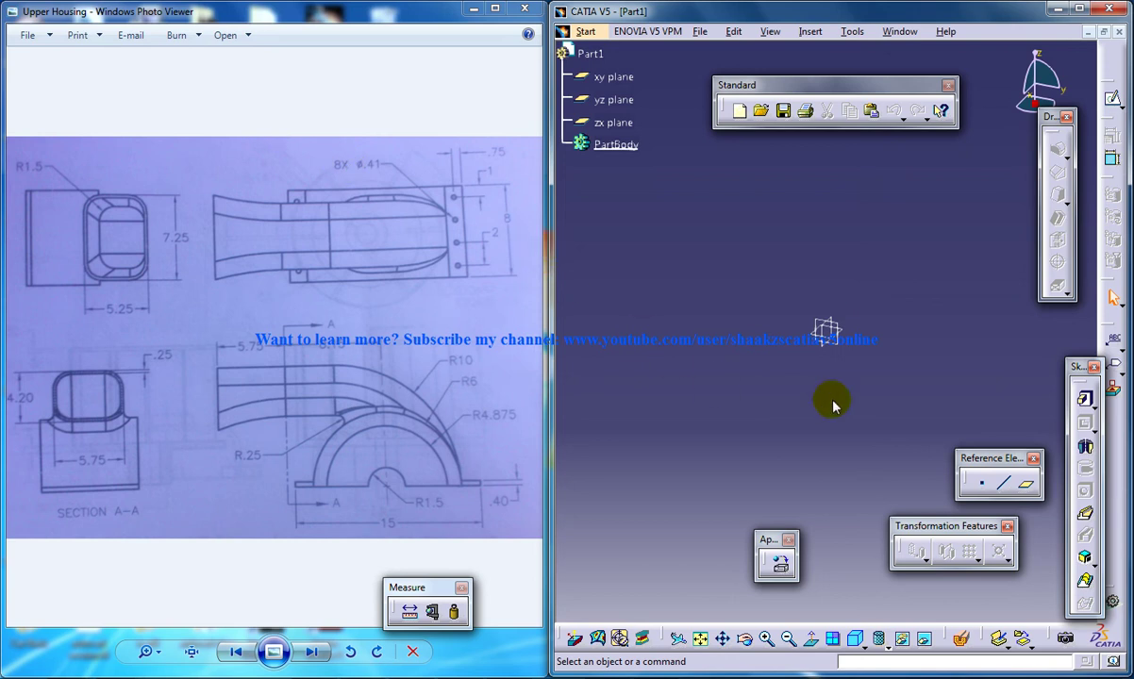
Start a sketch on the yz plane and draw two circles centred on the origin
click(1113, 99)
click(842, 351)
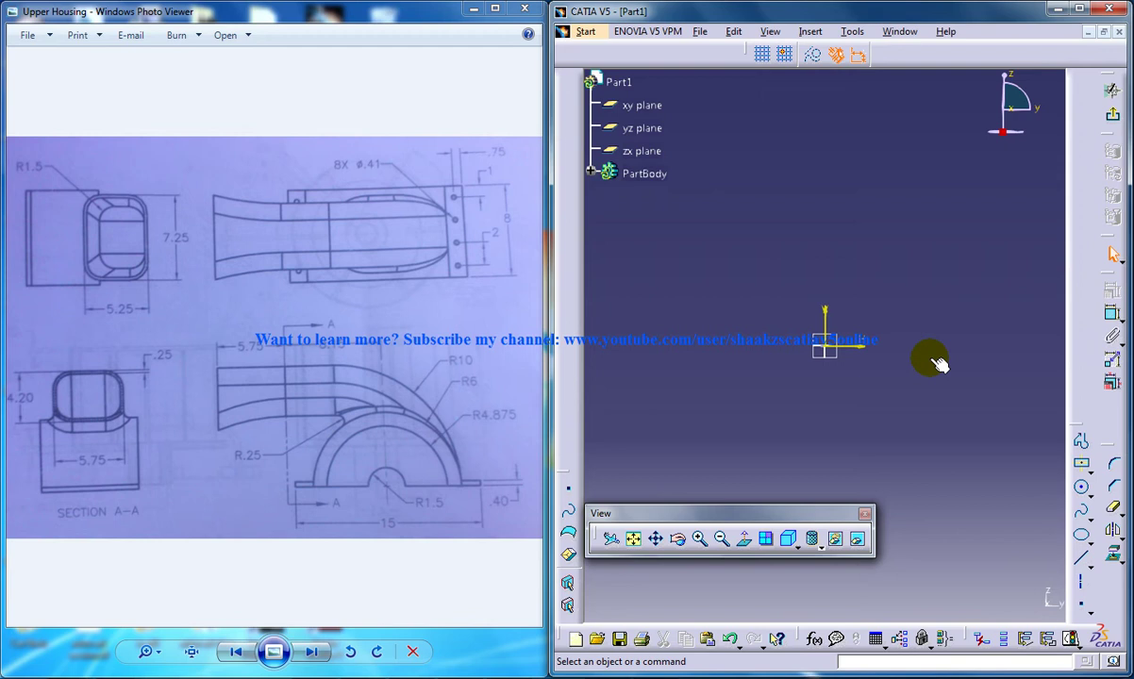
click(1082, 487)
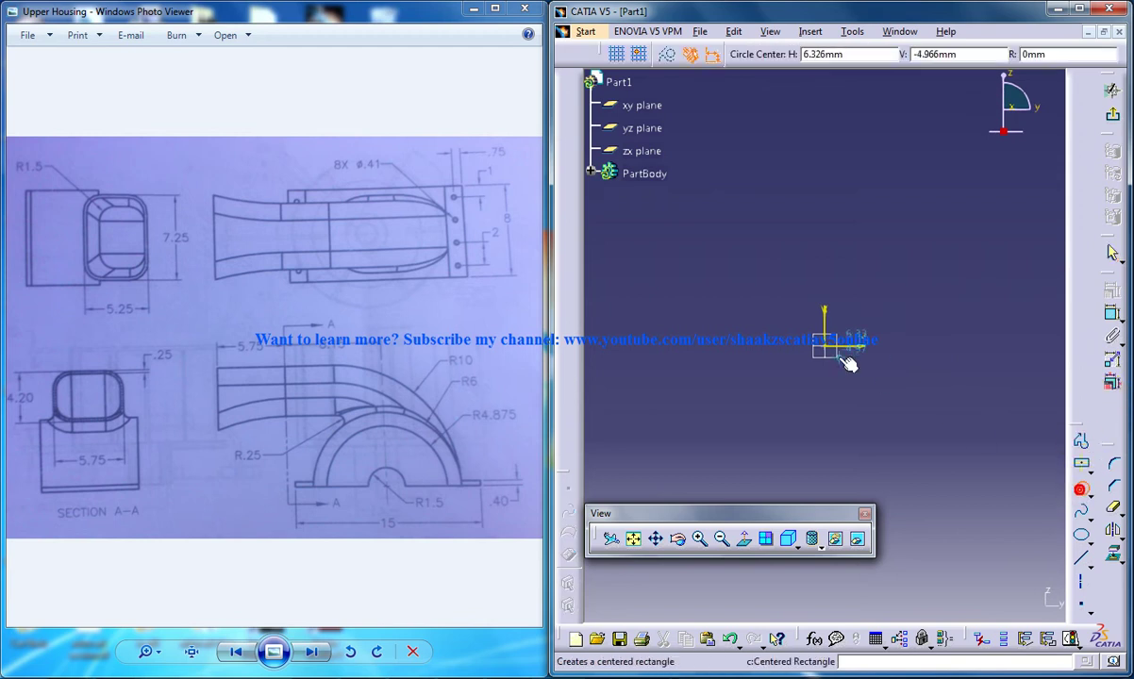
click(825, 346)
click(883, 359)
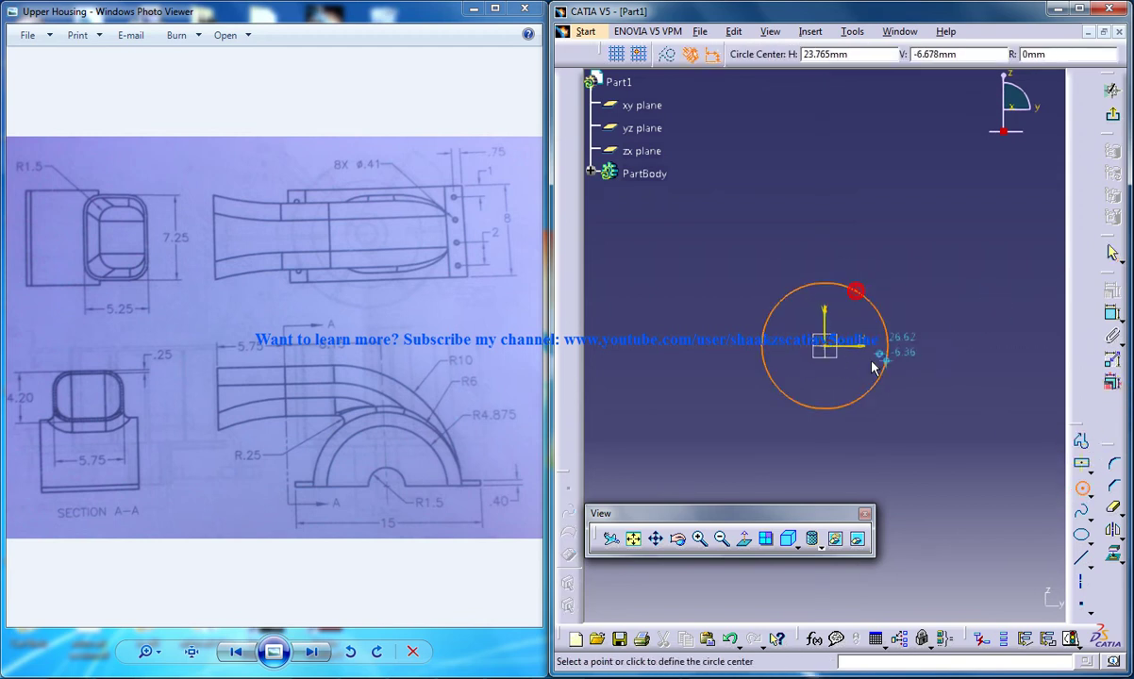
click(823, 346)
click(869, 284)
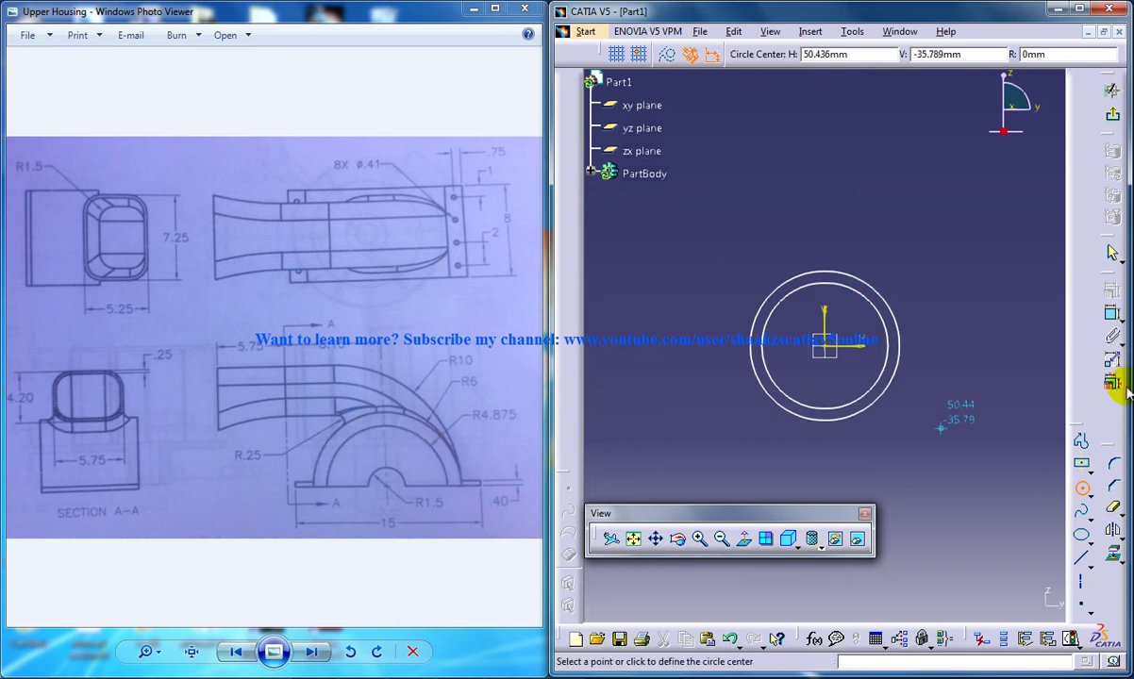
Dimension the circle radii: inner 4.875, outer 6
click(1110, 319)
click(860, 303)
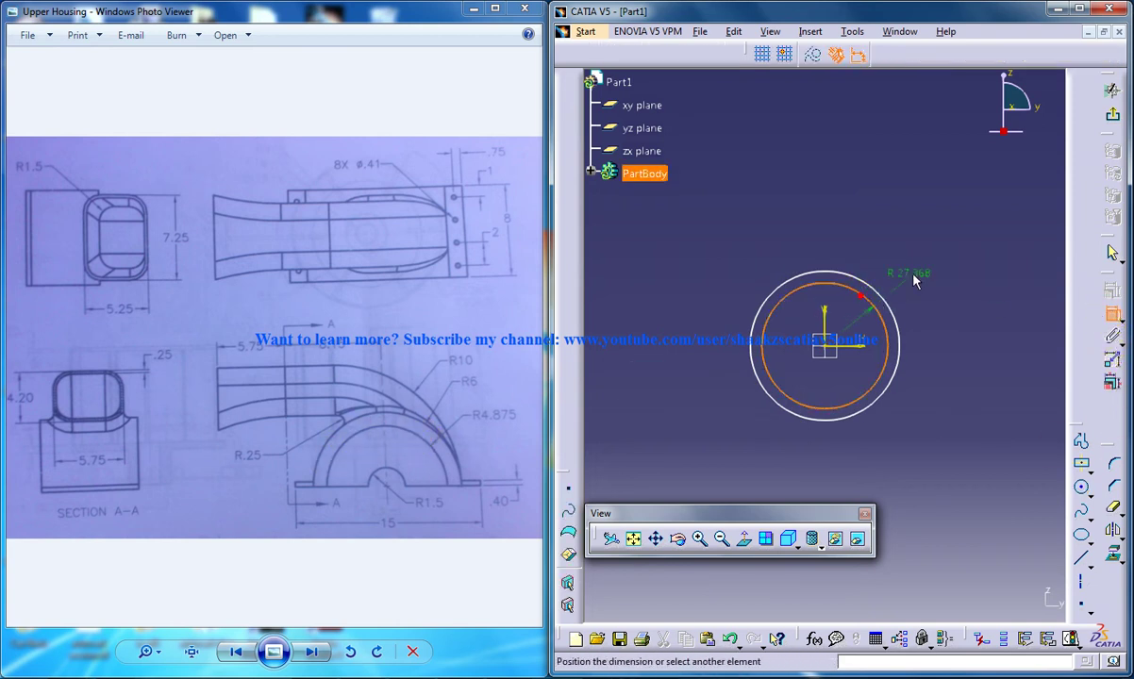
click(905, 267)
double_click(908, 269)
text(4.875)
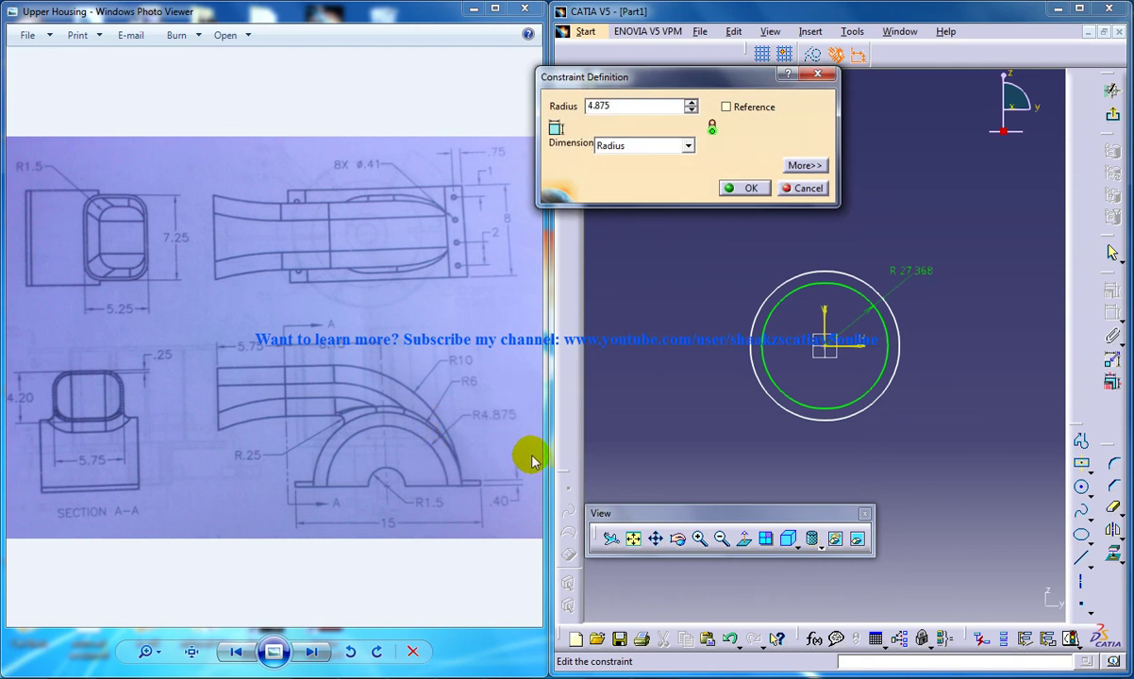
key(Return)
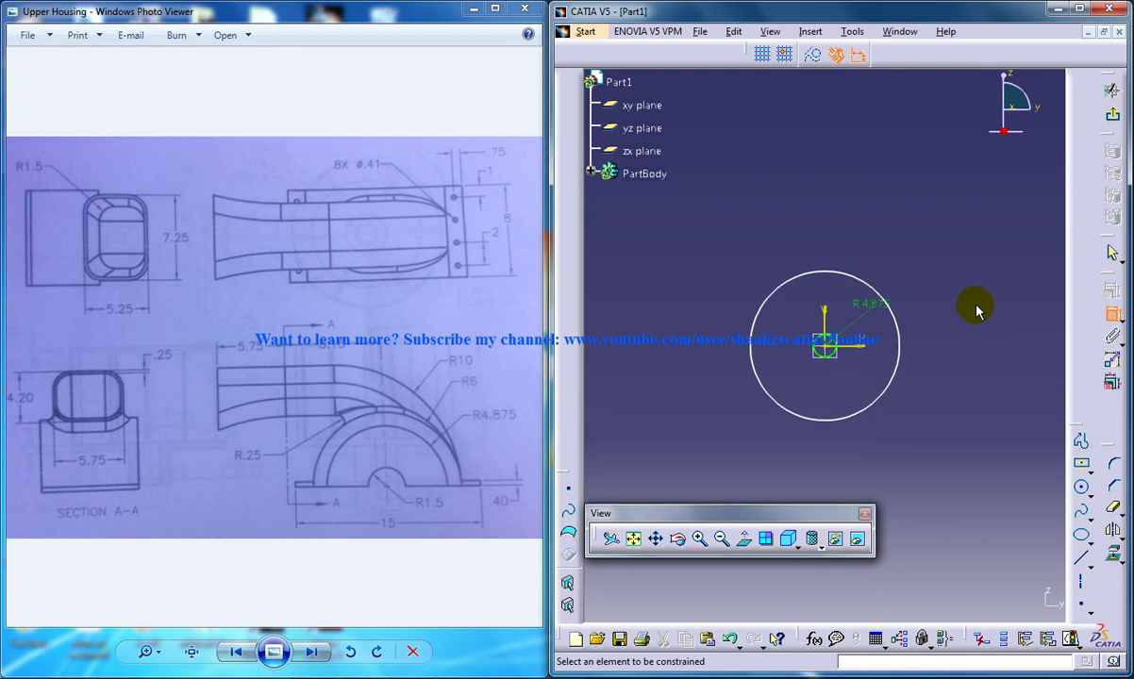
click(866, 283)
click(908, 264)
double_click(911, 263)
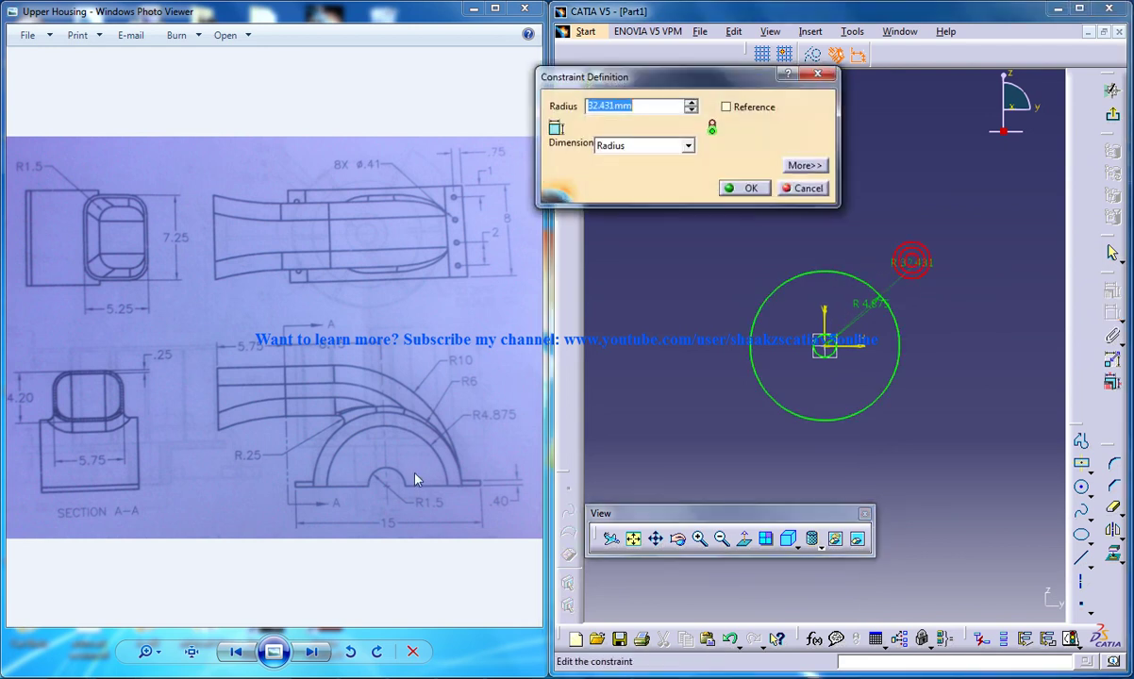
text(6)
key(Return)
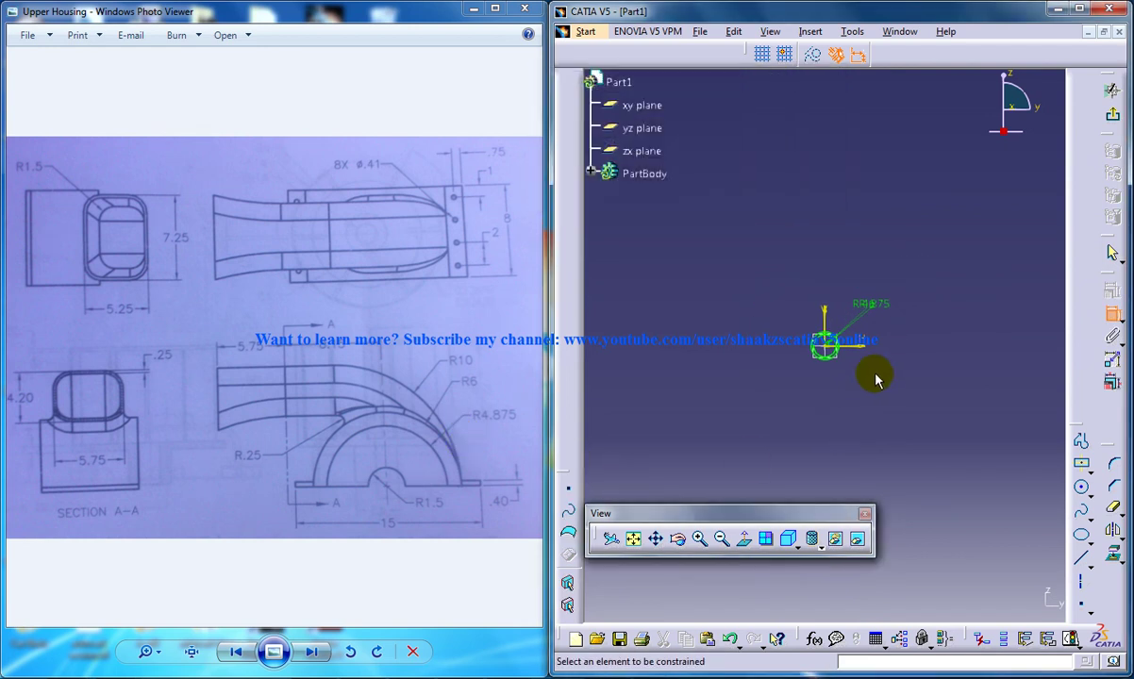
Draw the right flange profile and mirror it across the vertical axis
scroll(825, 185, up, 5)
click(1082, 441)
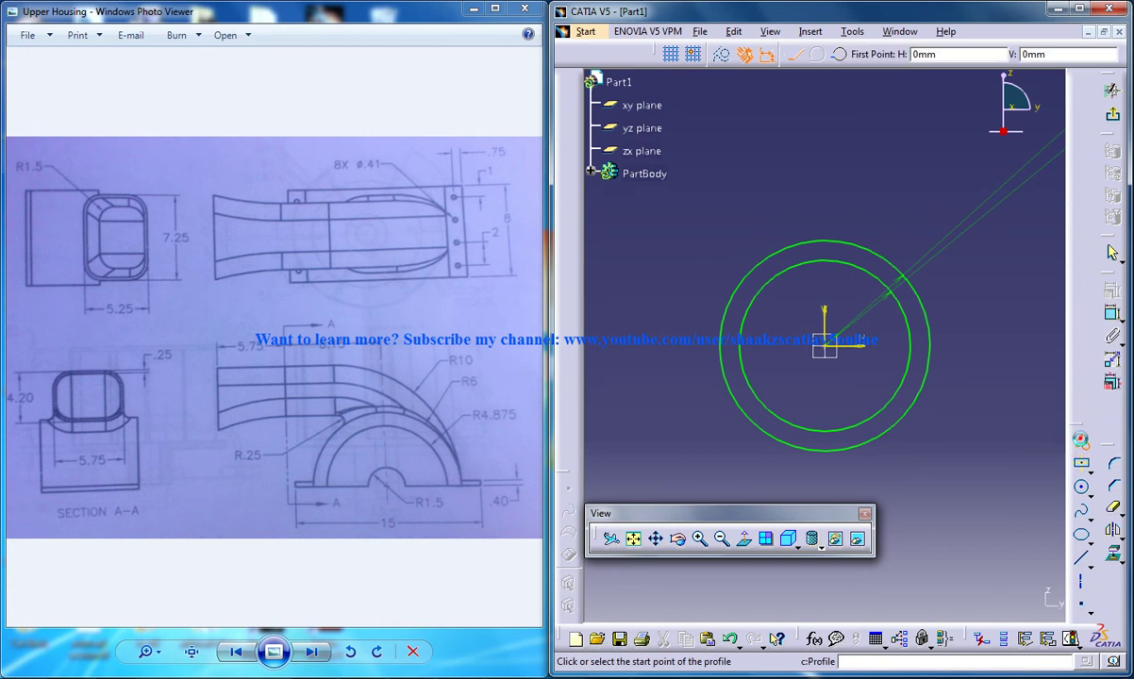
click(912, 352)
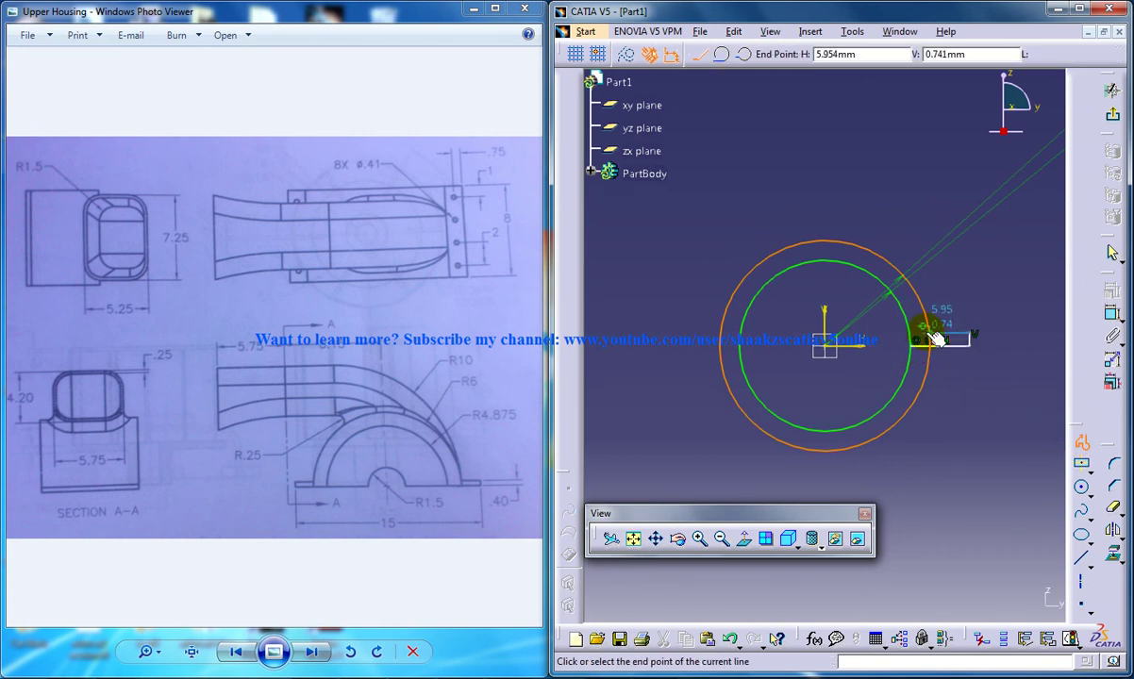
double_click(936, 339)
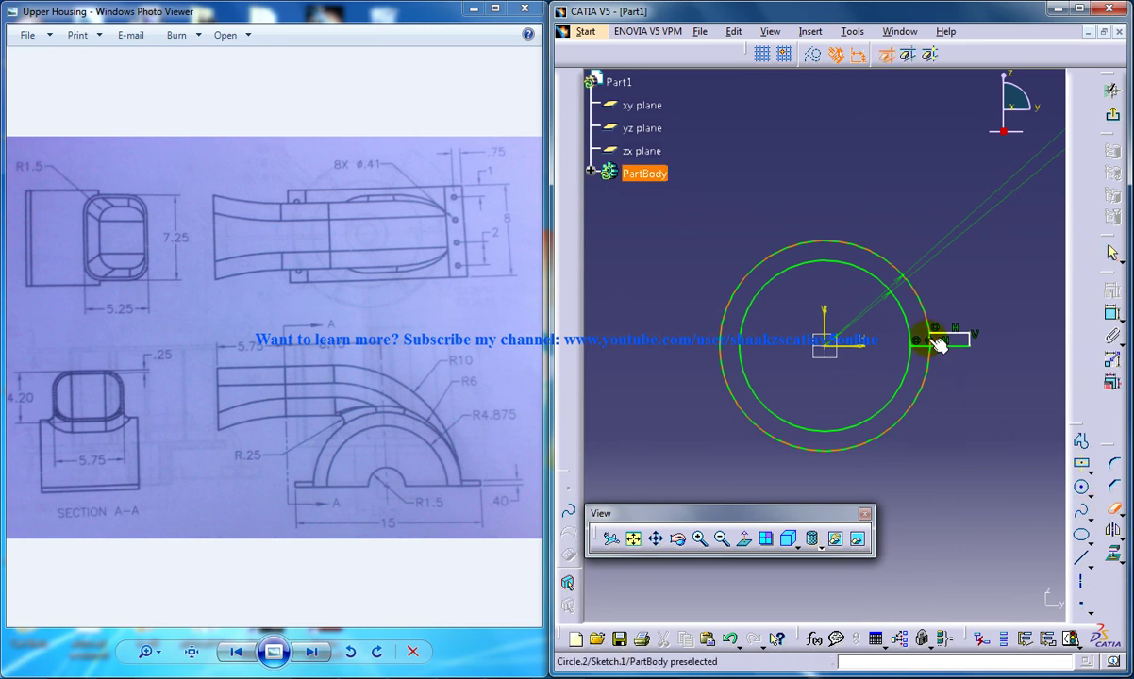
click(1004, 447)
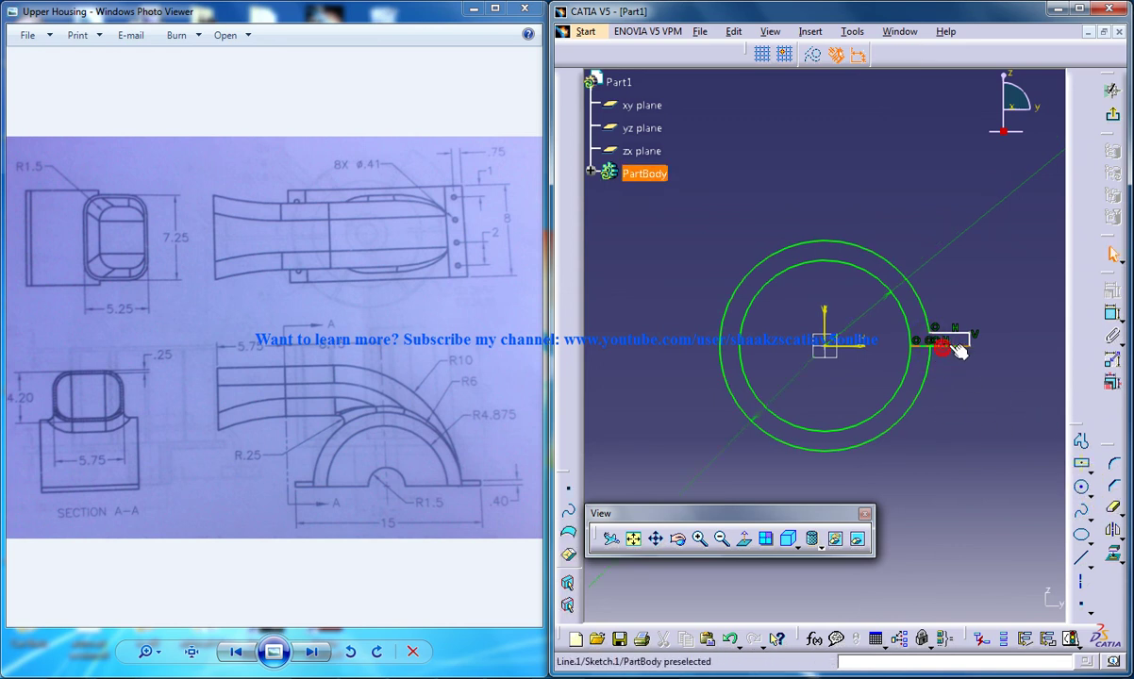
click(1113, 530)
click(827, 314)
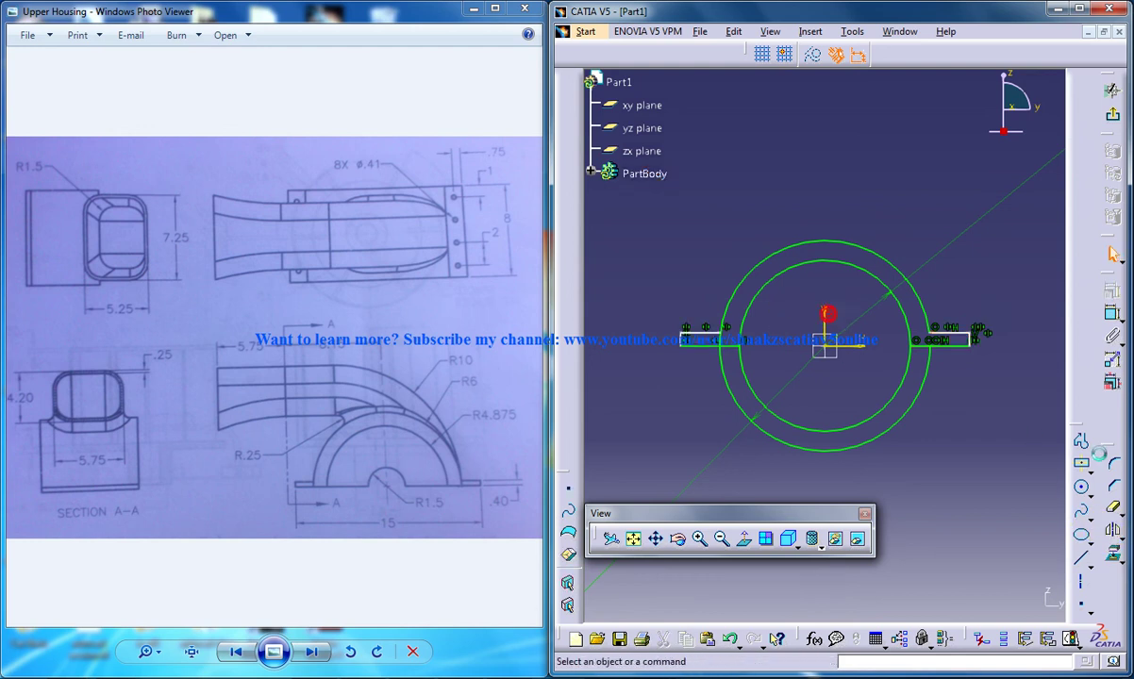
Trim away the lower halves of the outer and inner circles
click(1113, 507)
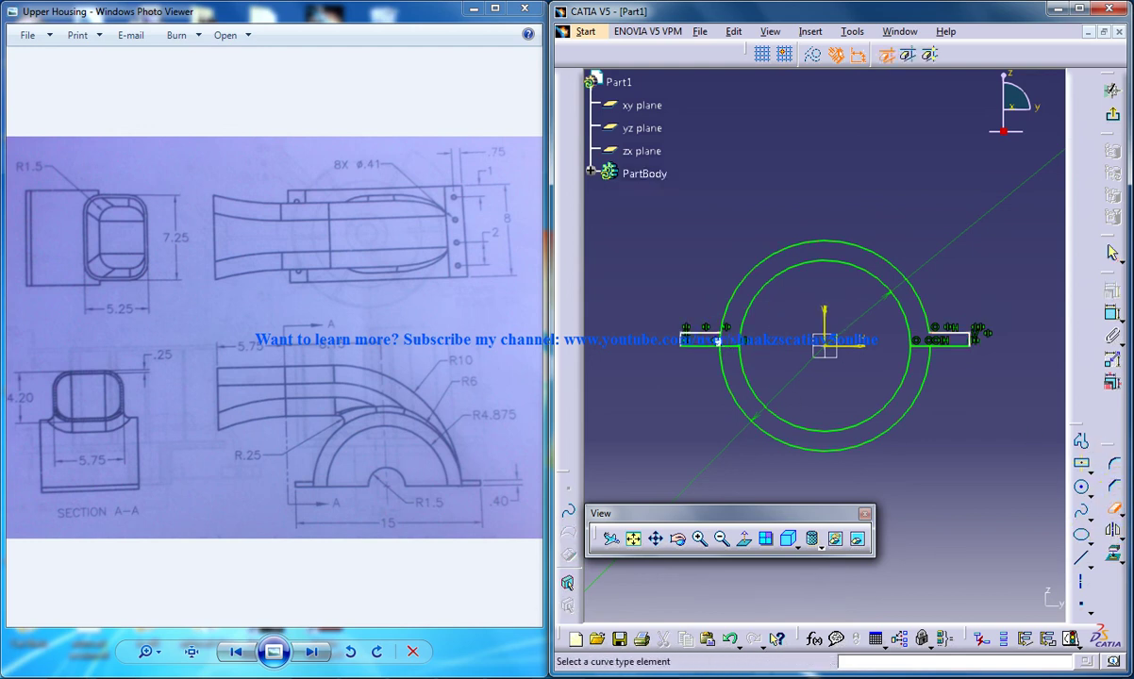
click(725, 362)
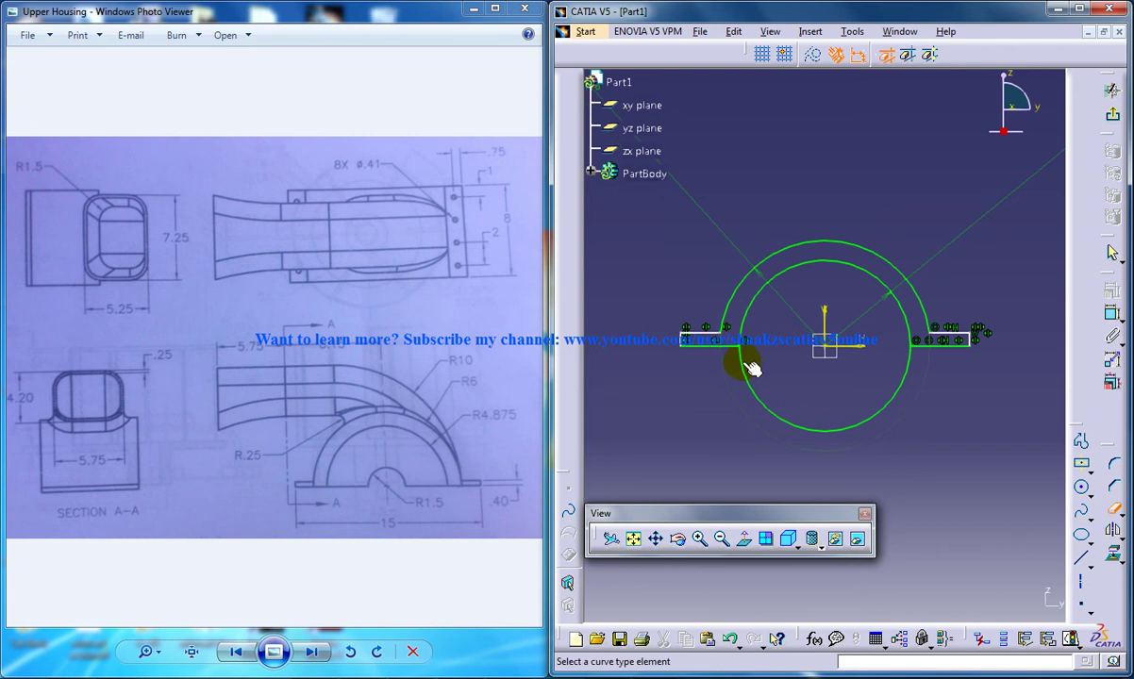
click(752, 368)
Dimension the arch's overall width between its flange ends to 15
click(1111, 317)
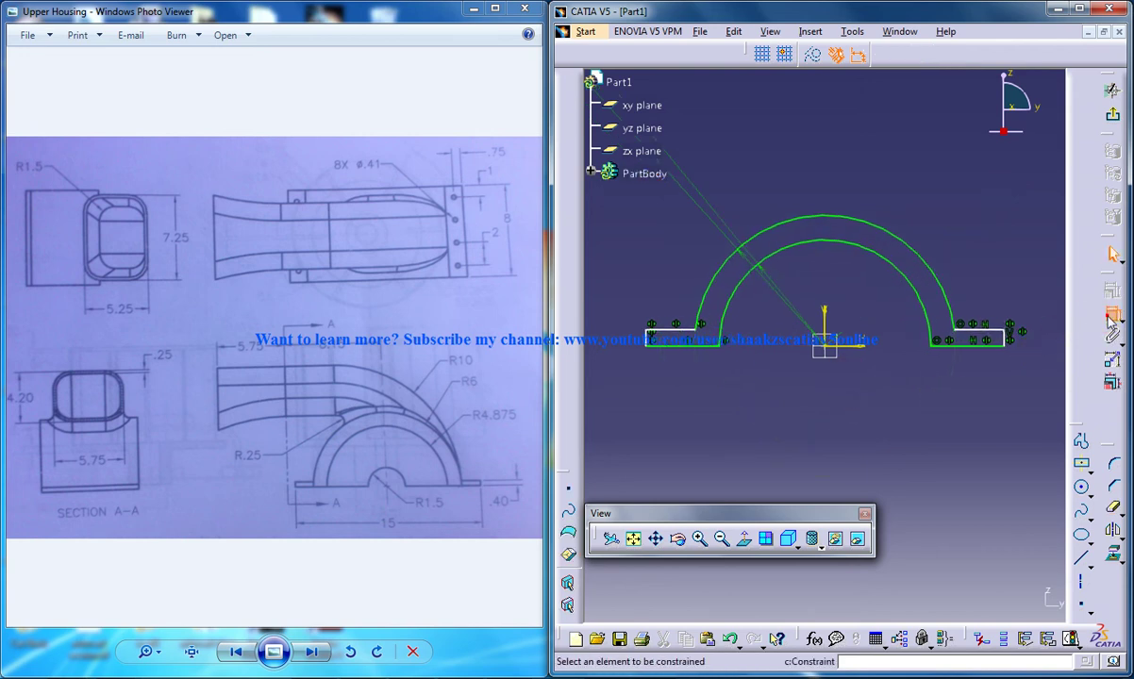
click(1004, 335)
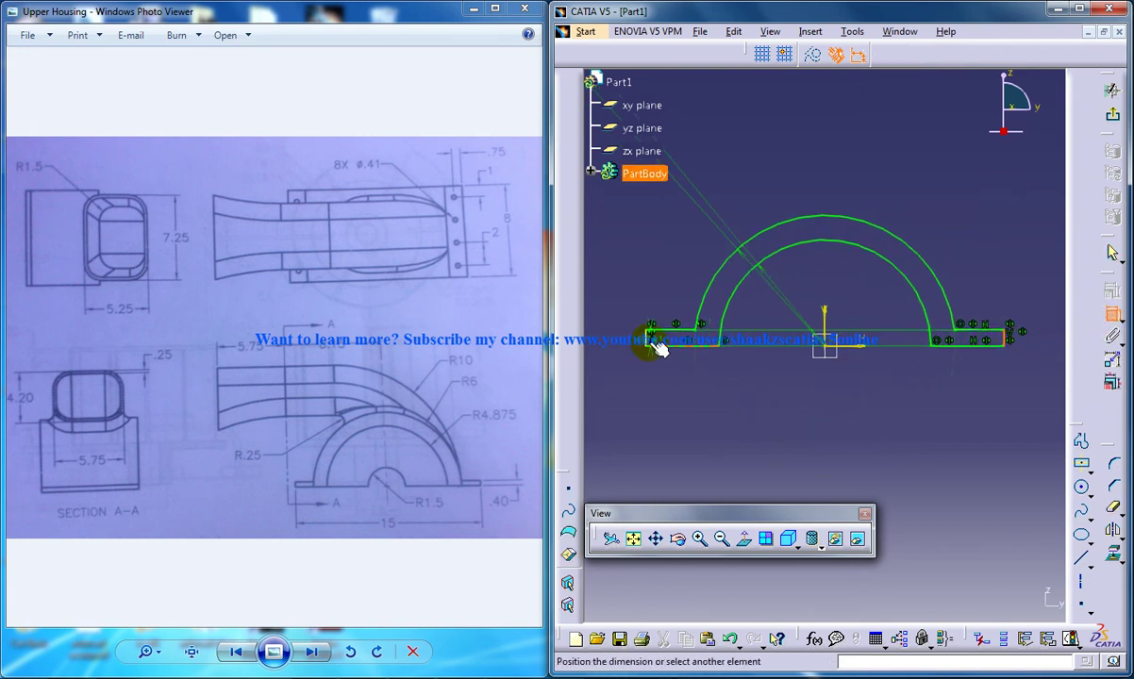
click(658, 347)
click(836, 408)
double_click(836, 408)
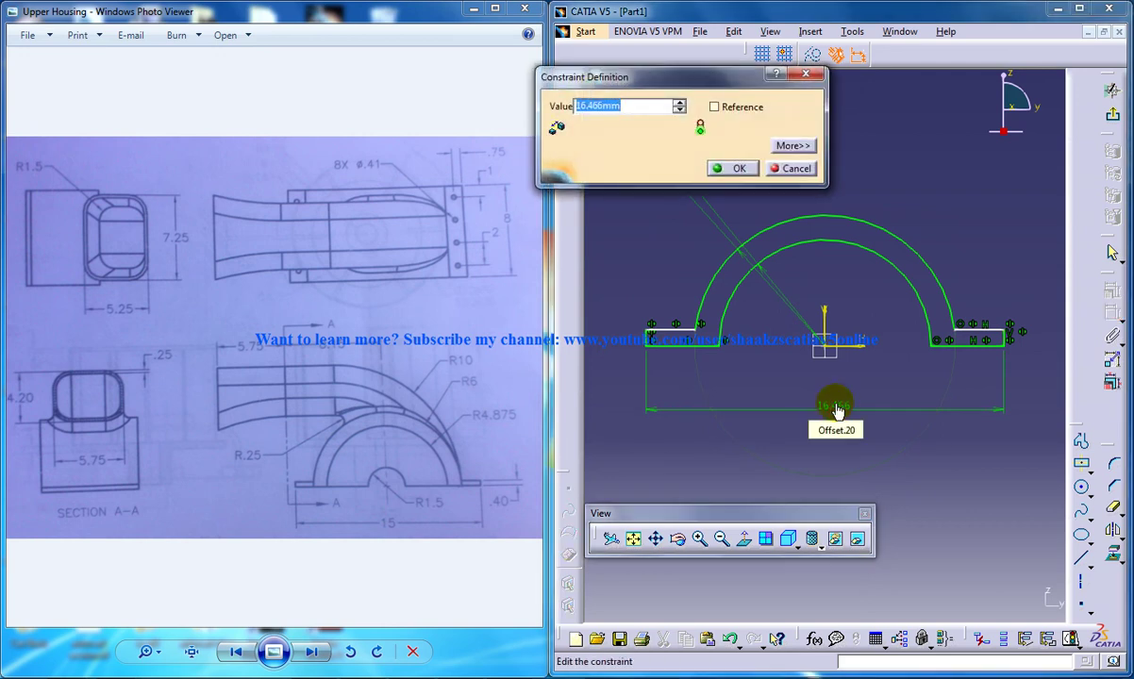
key(Return)
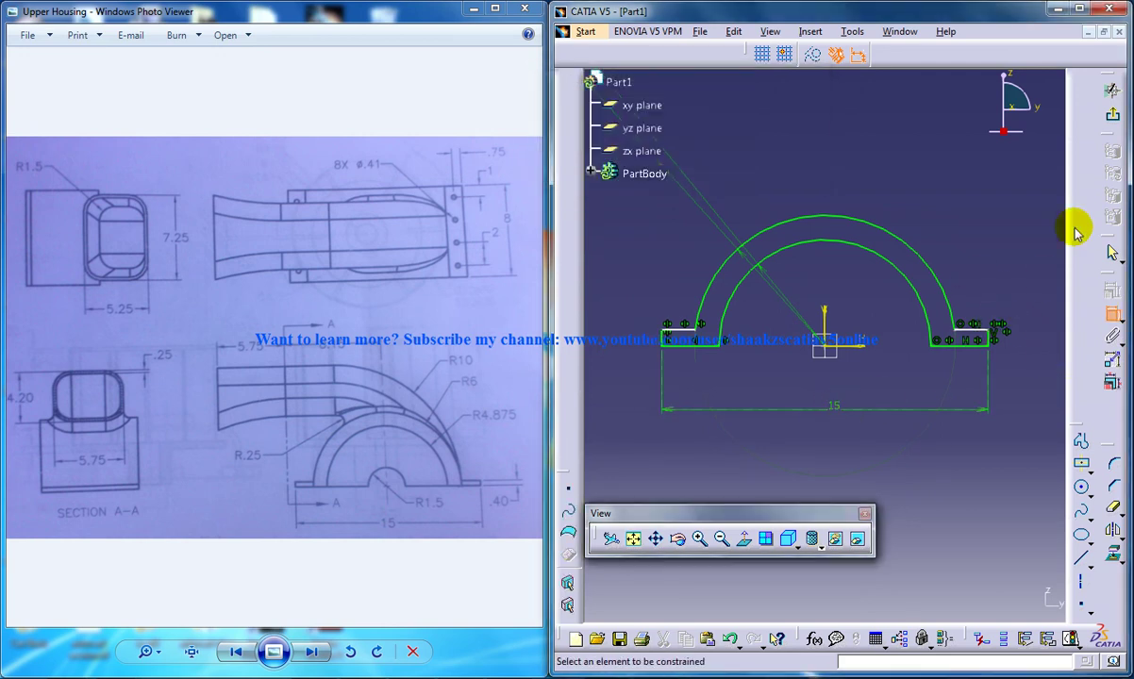
Set the flange thickness to 0.4 and exit the sketch
click(993, 338)
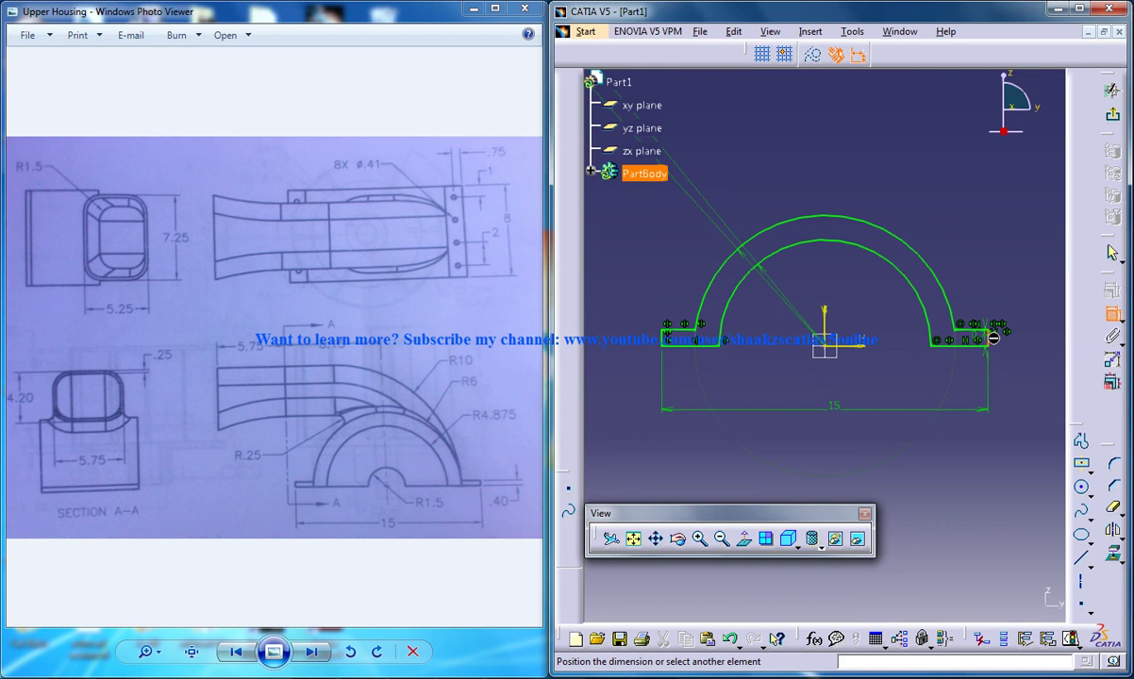
click(1034, 331)
double_click(1035, 331)
text(.4)
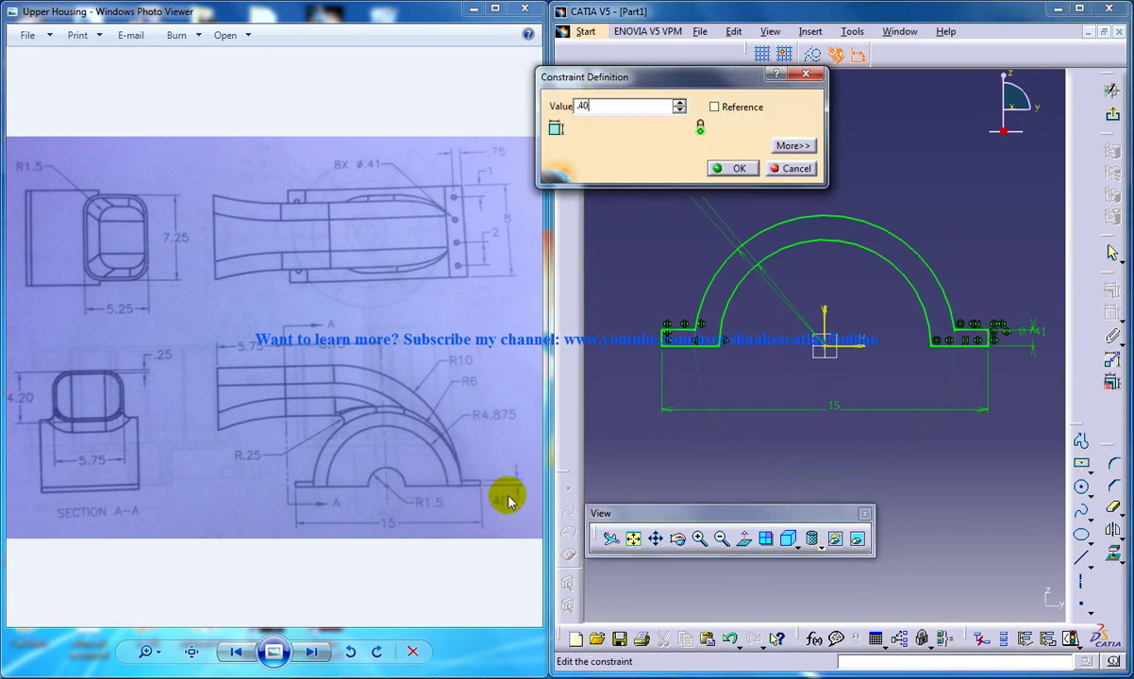
key(Return)
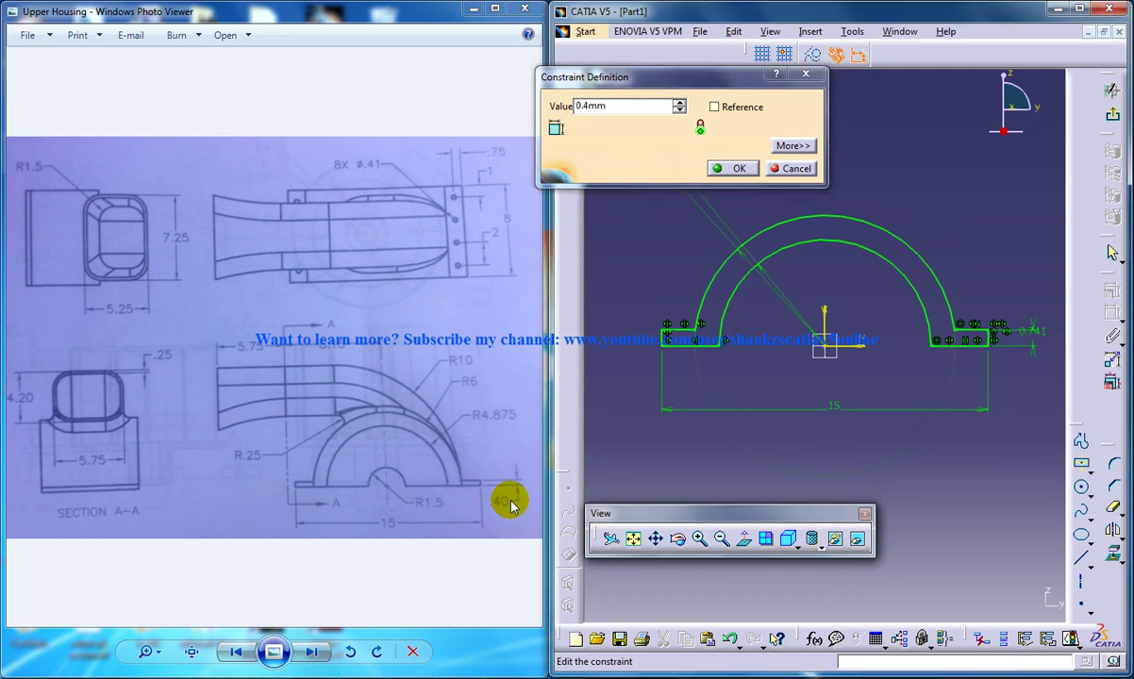
click(1114, 90)
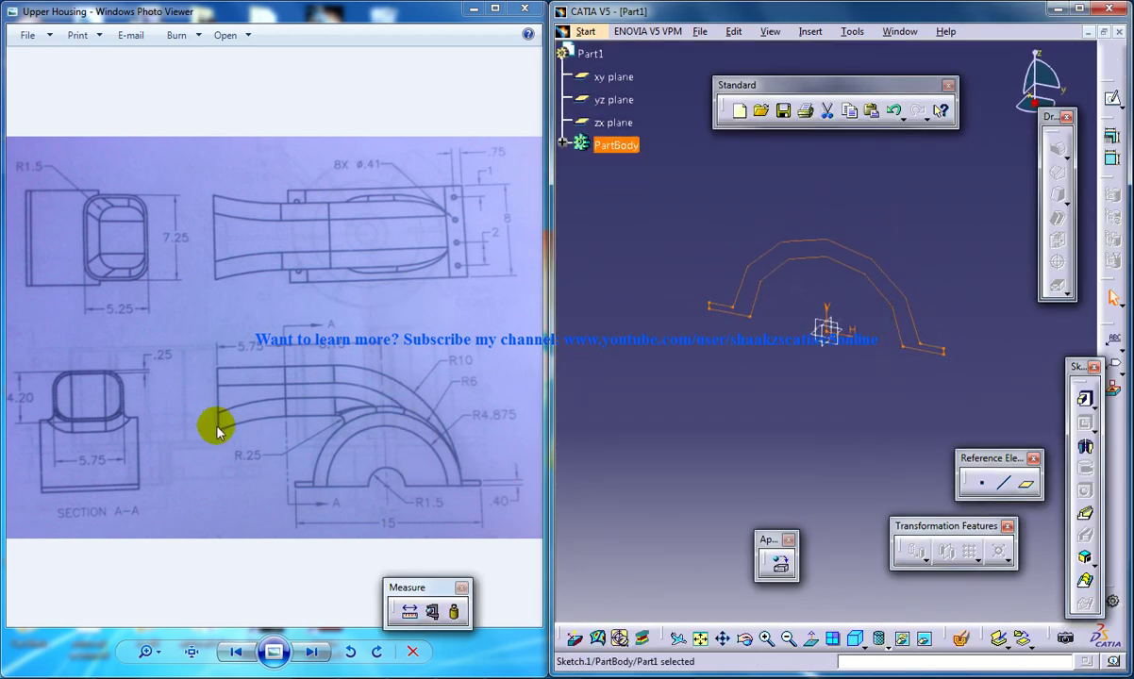
Pad Sketch.1 by 4 mm with mirrored extent, creating Pad.1
click(1085, 398)
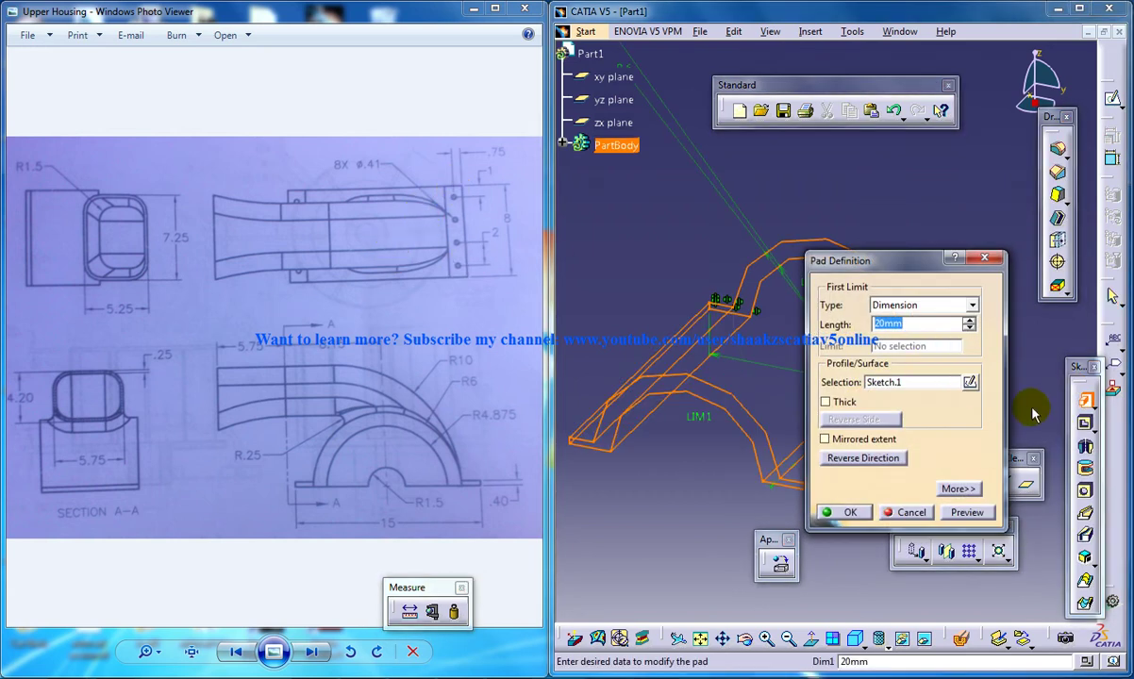
text(4)
click(825, 438)
click(858, 509)
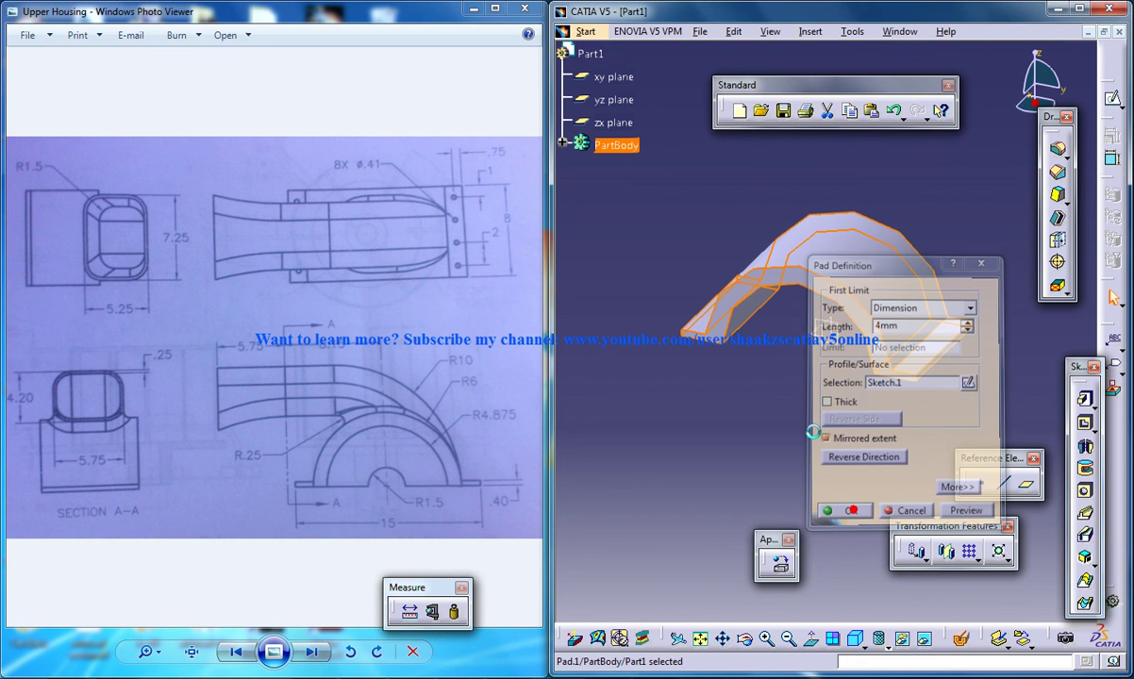
middle_drag(843, 347, 959, 221)
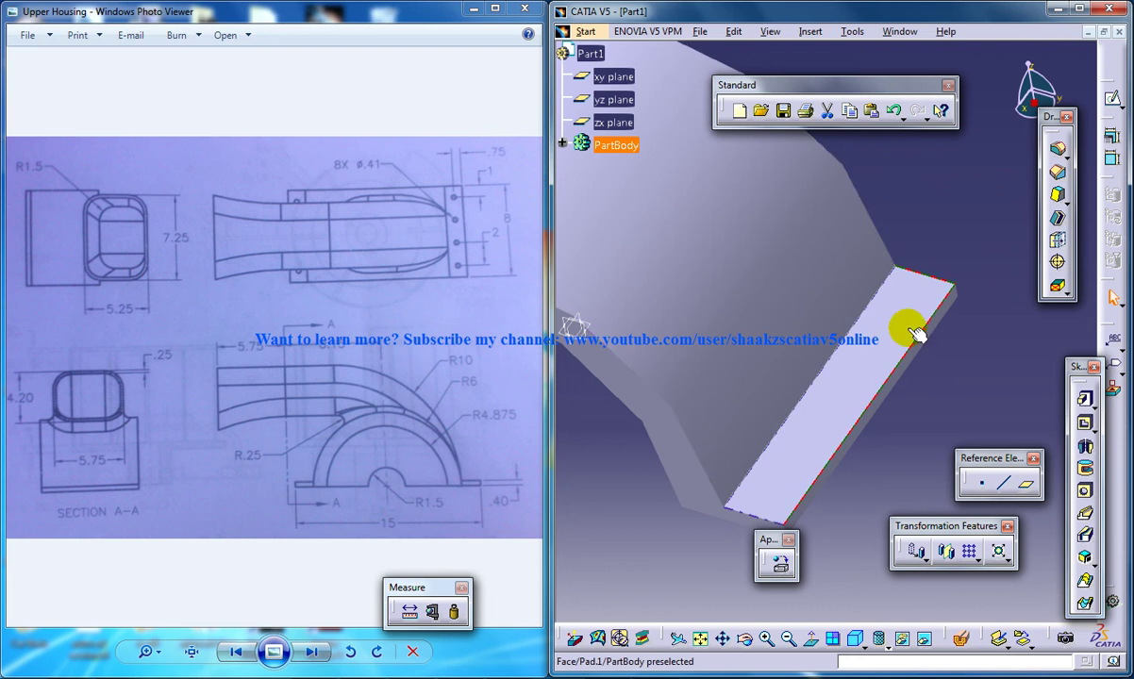
Place a hole on the flange face, positioned 0.75 from its edge
click(1085, 491)
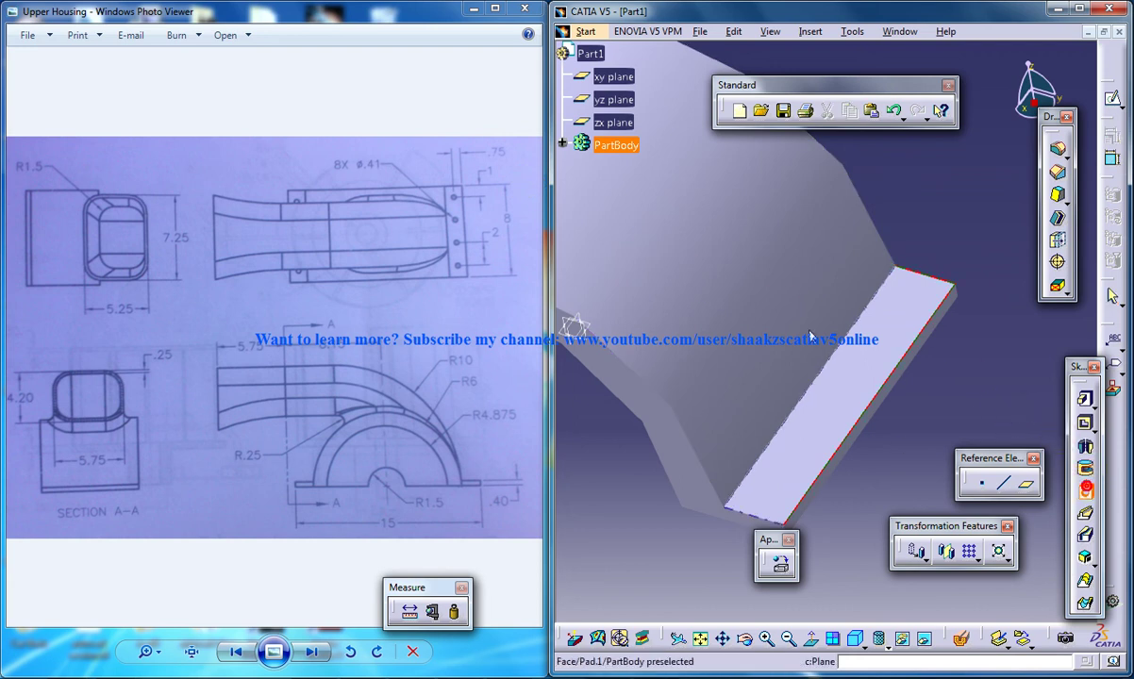
click(908, 300)
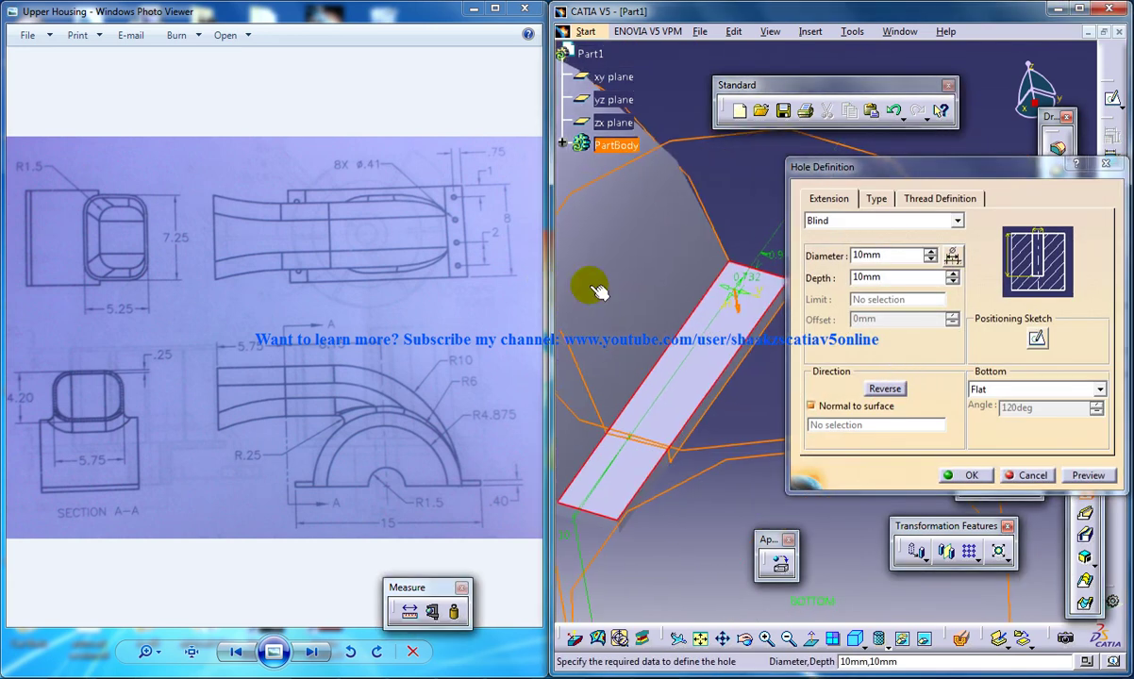
mouse_move(647, 316)
middle_down()
mouse_move(680, 340)
mouse_move(716, 323)
mouse_move(698, 325)
mouse_move(742, 365)
mouse_move(716, 316)
mouse_move(734, 294)
middle_up()
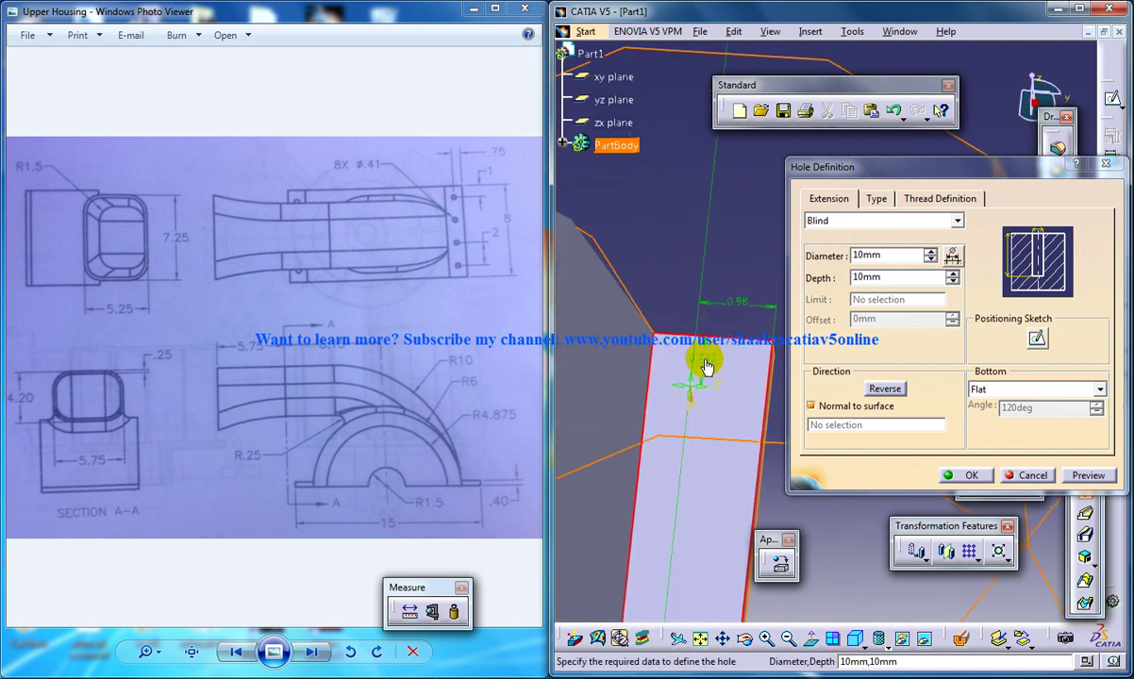
double_click(698, 290)
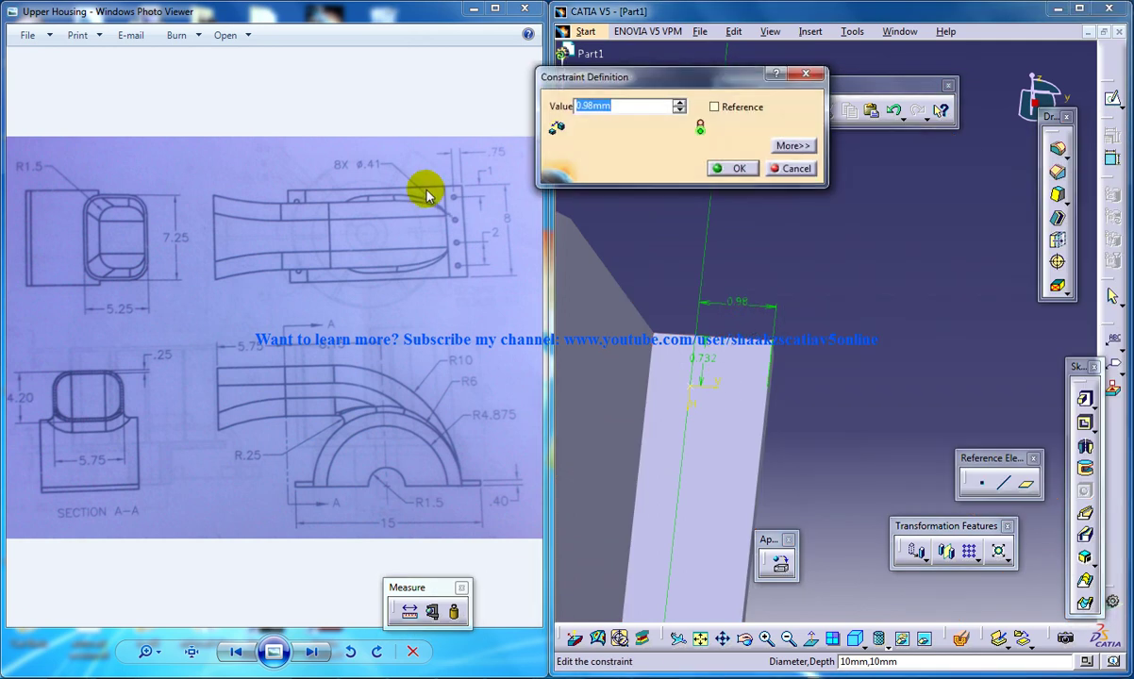
text(.75)
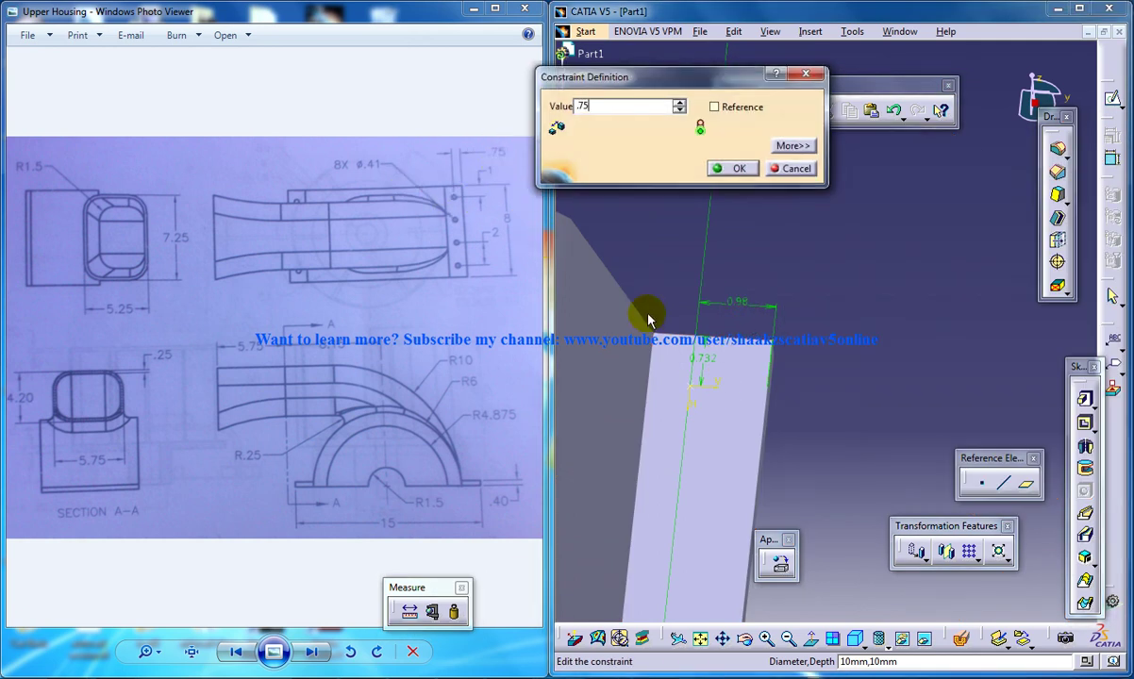
click(736, 168)
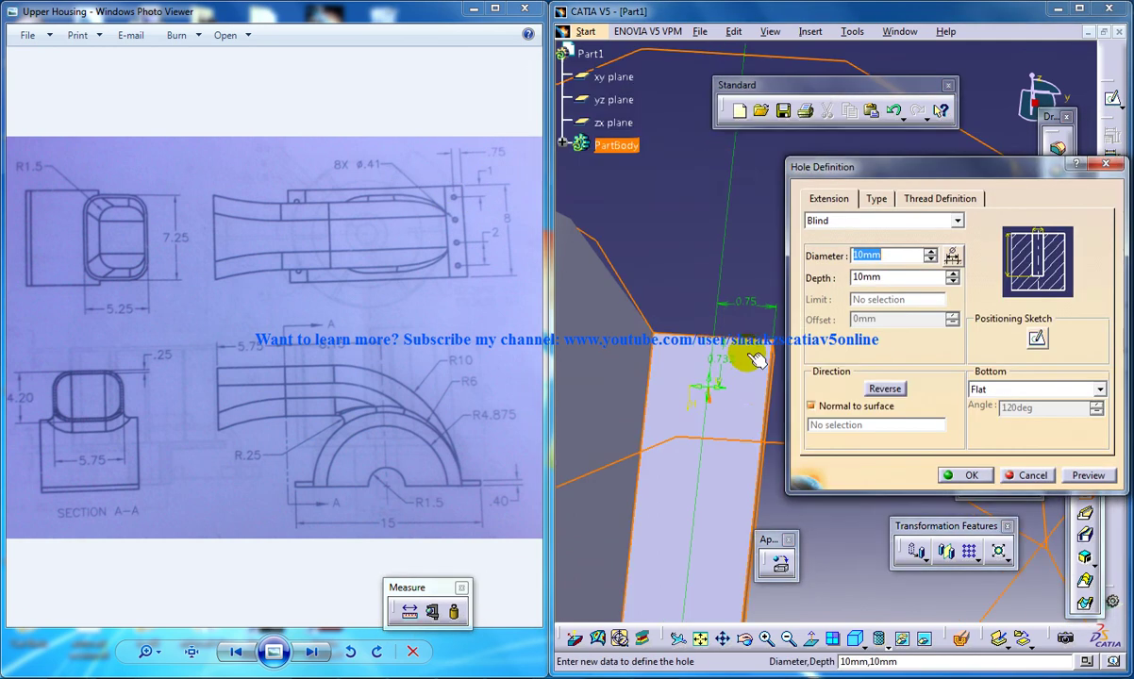
double_click(725, 366)
text(1)
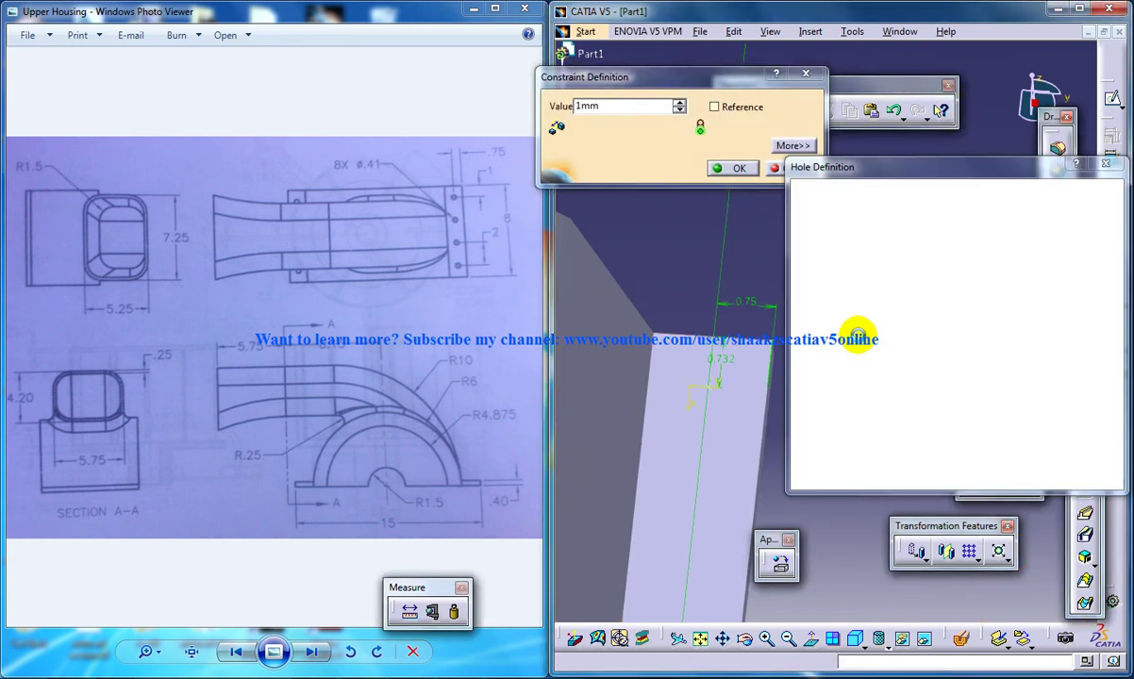
click(857, 336)
text(.4)
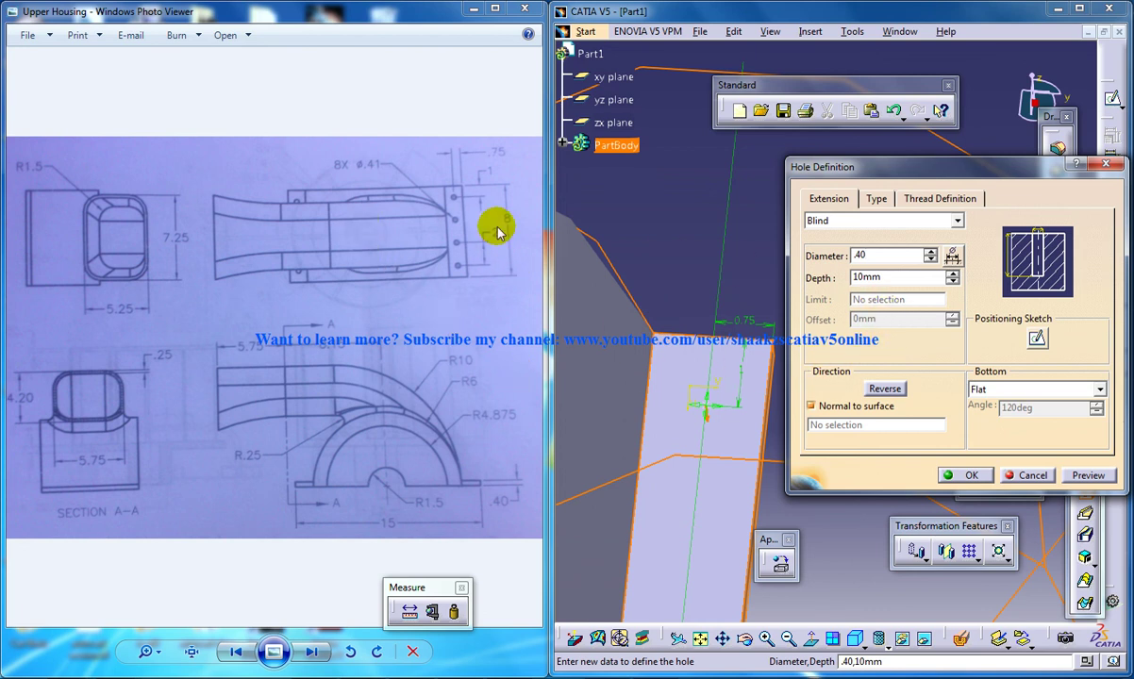
Give the hole a 0.41 diameter running Up To Next, creating Hole.1
key(BackSpace)
text(1)
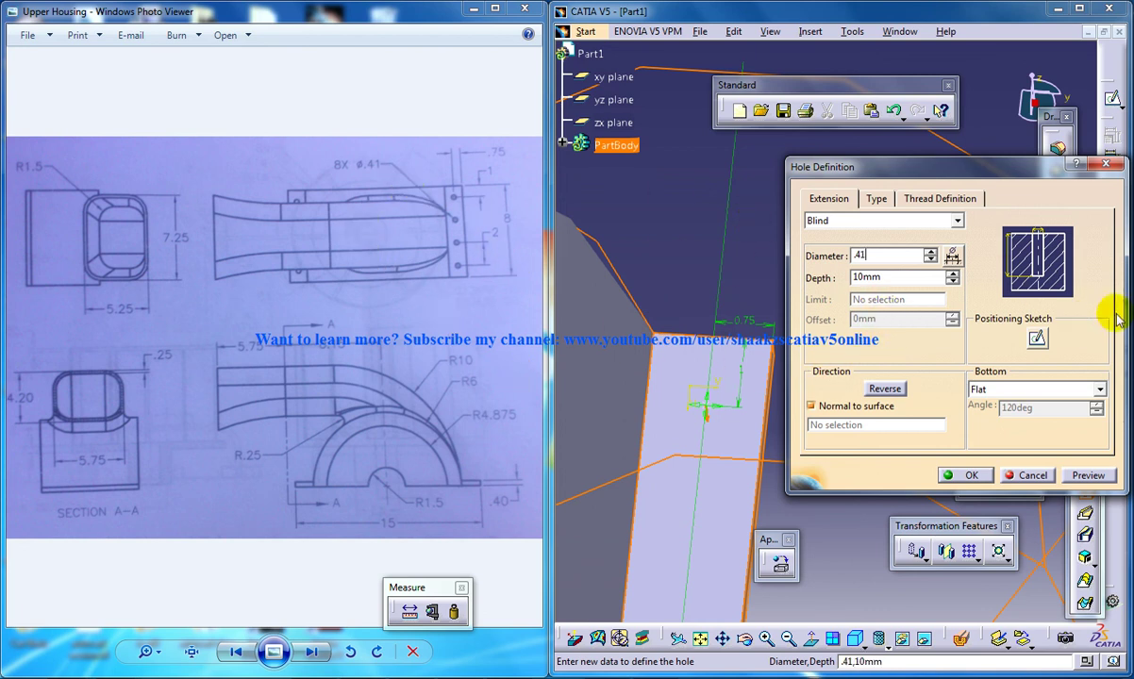
click(890, 220)
click(842, 248)
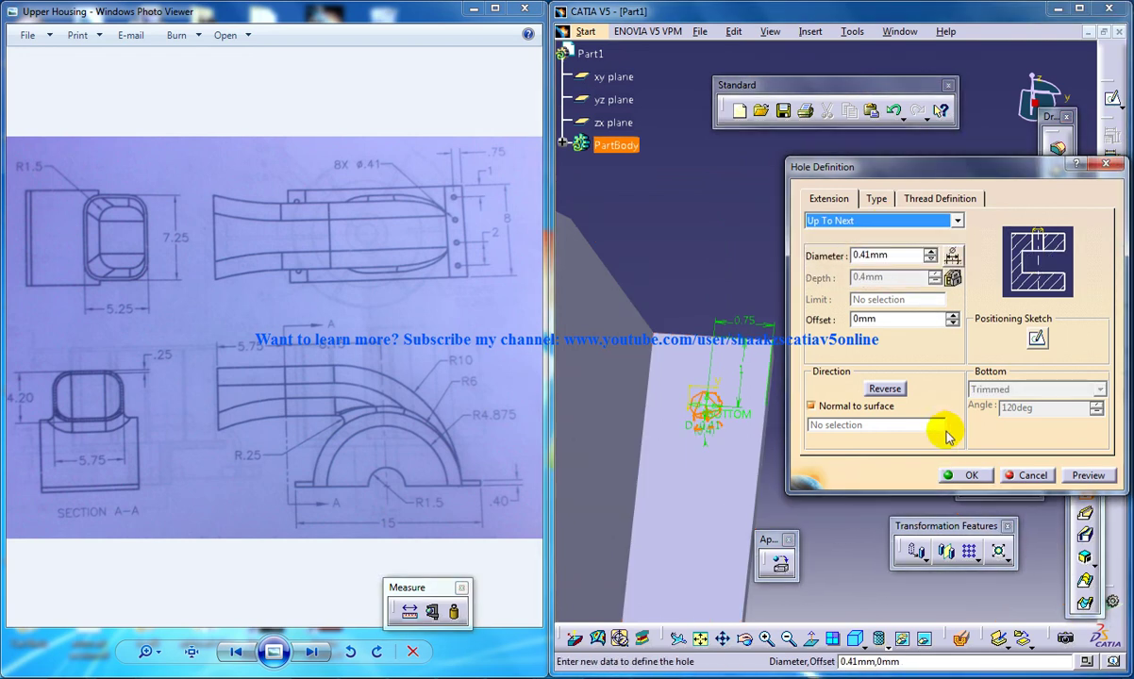
click(972, 477)
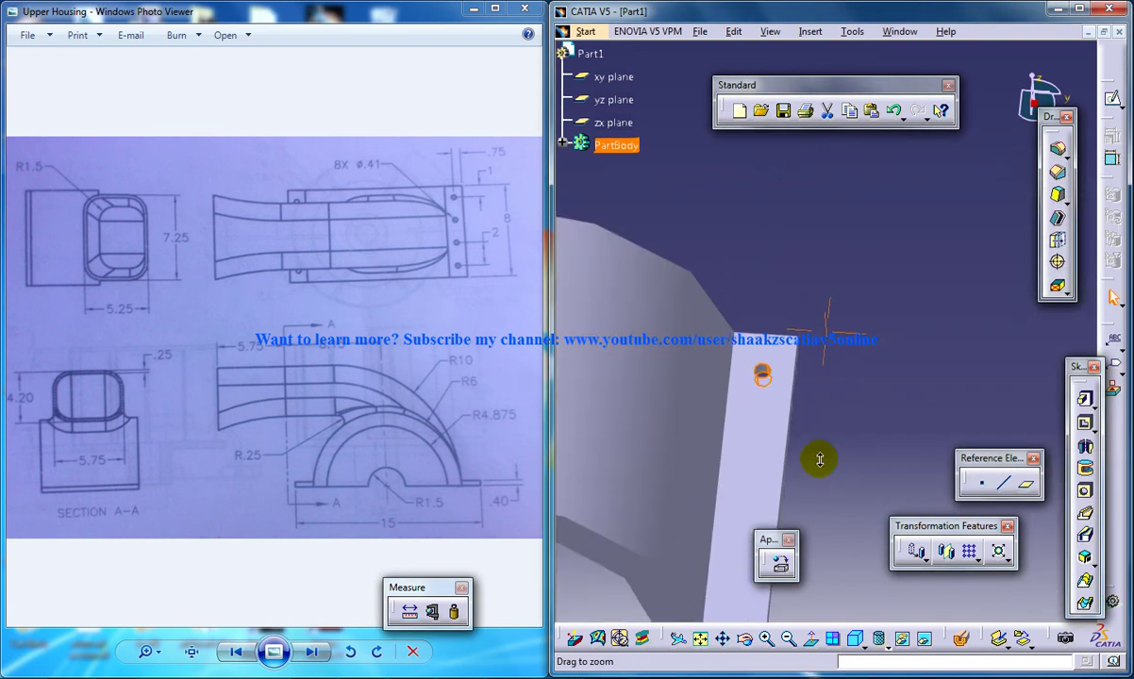
mouse_move(818, 458)
middle_down()
mouse_move(686, 401)
mouse_move(704, 322)
middle_up()
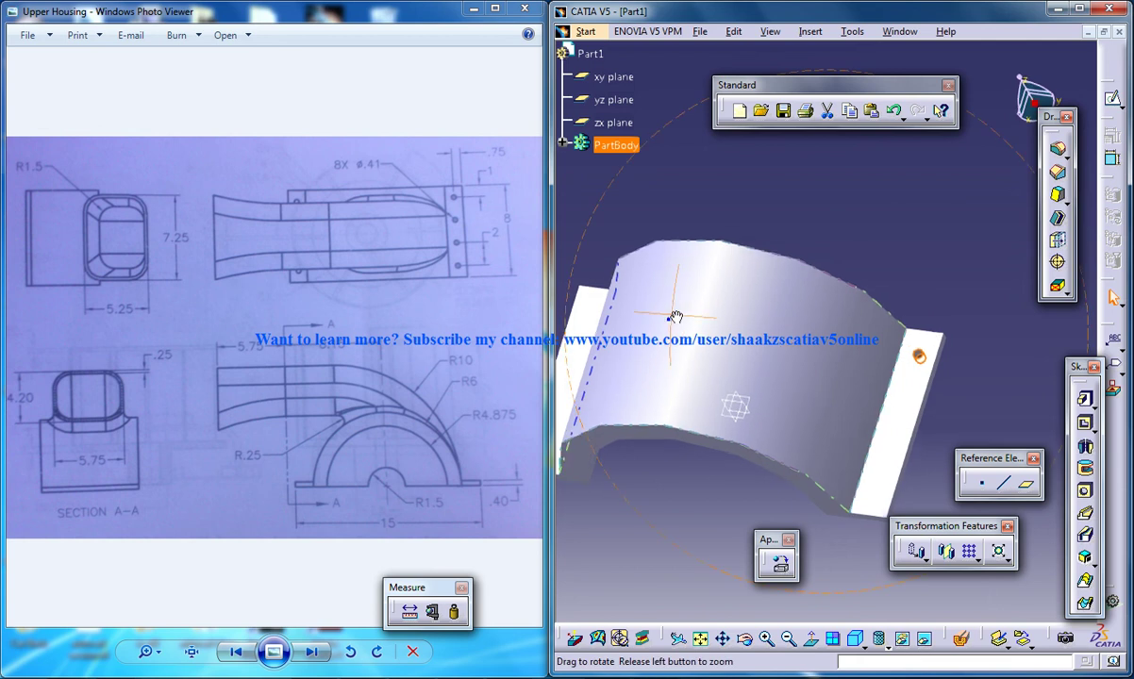
click(811, 31)
mouse_move(866, 298)
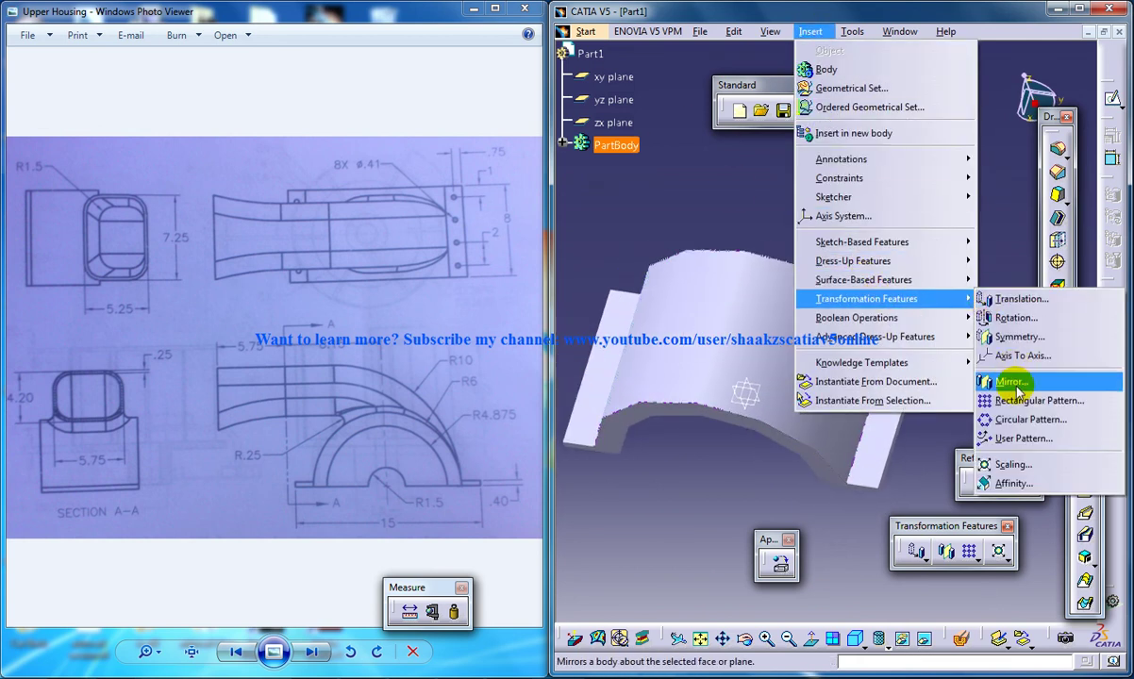
Set the pattern's first direction to 2 instances, 13.5 mm apart, referenced to Pad.1's face
click(1024, 400)
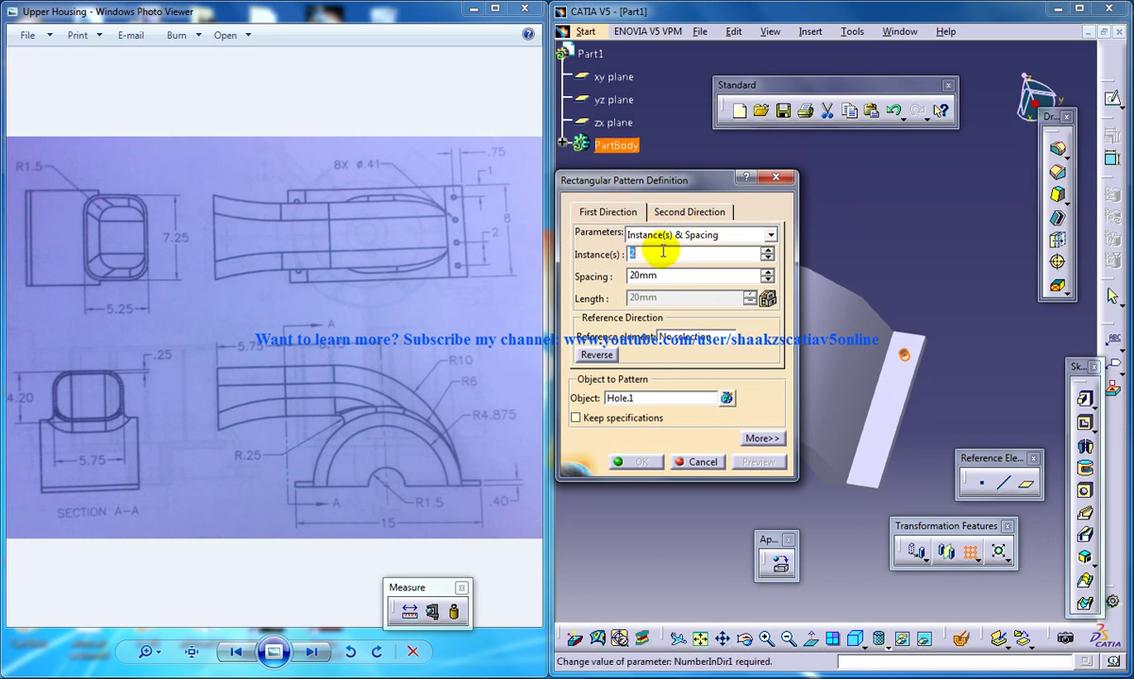
drag(647, 184, 911, 95)
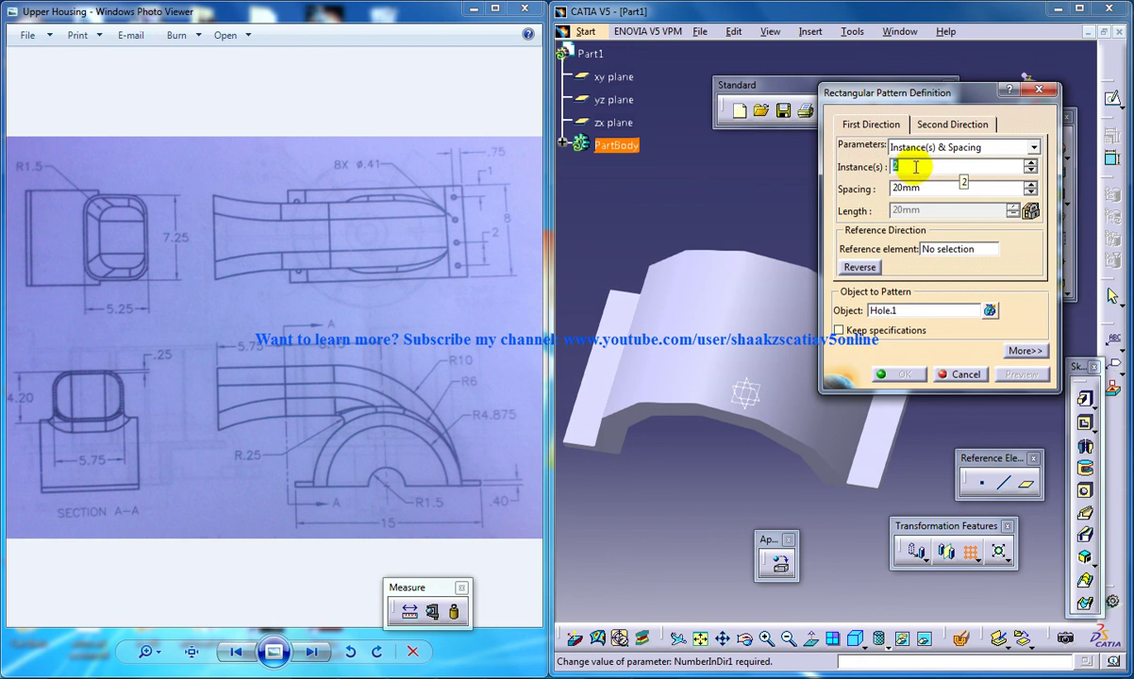
text(13.5)
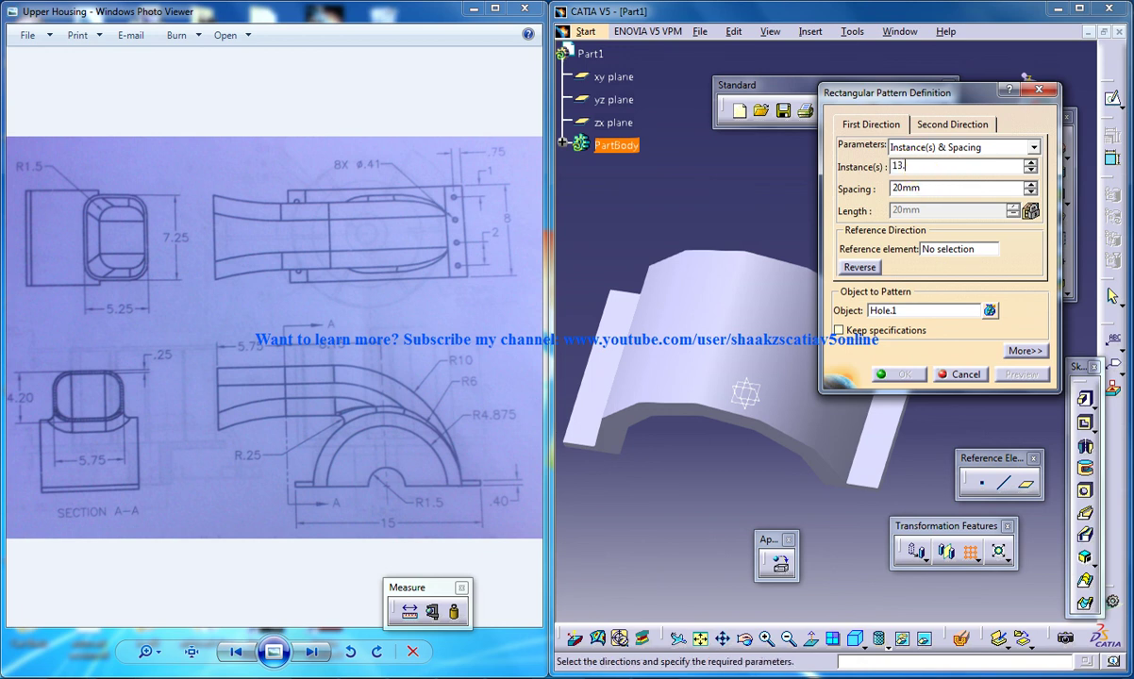
double_click(931, 167)
text(2)
double_click(941, 187)
text(13.5)
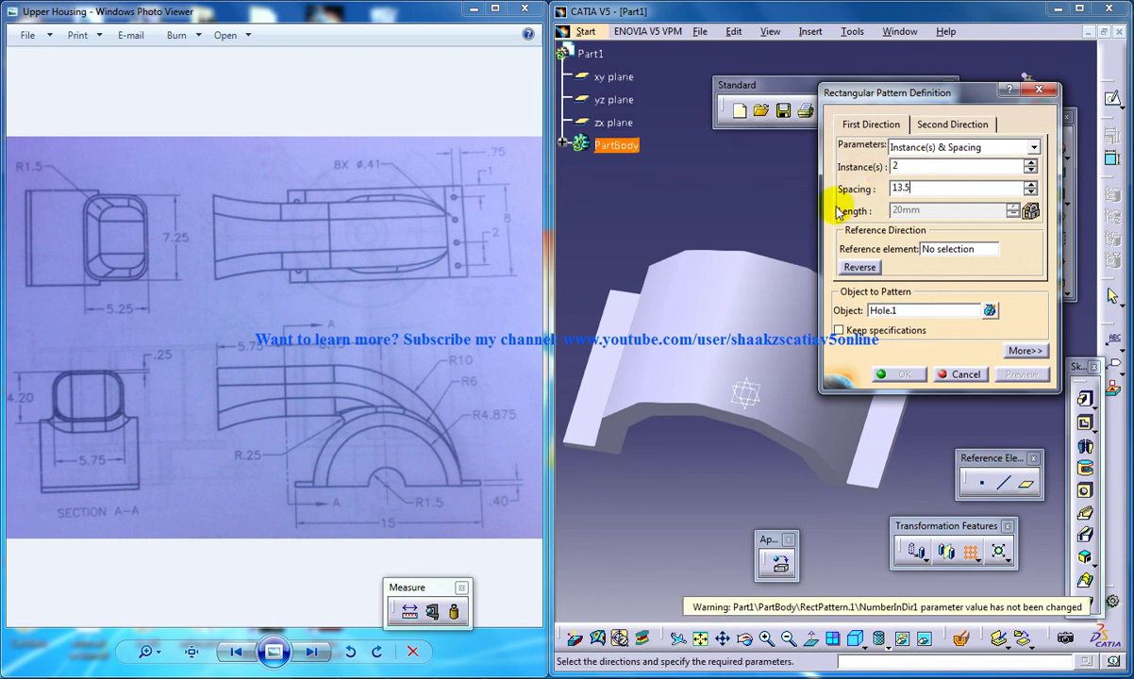
key(Return)
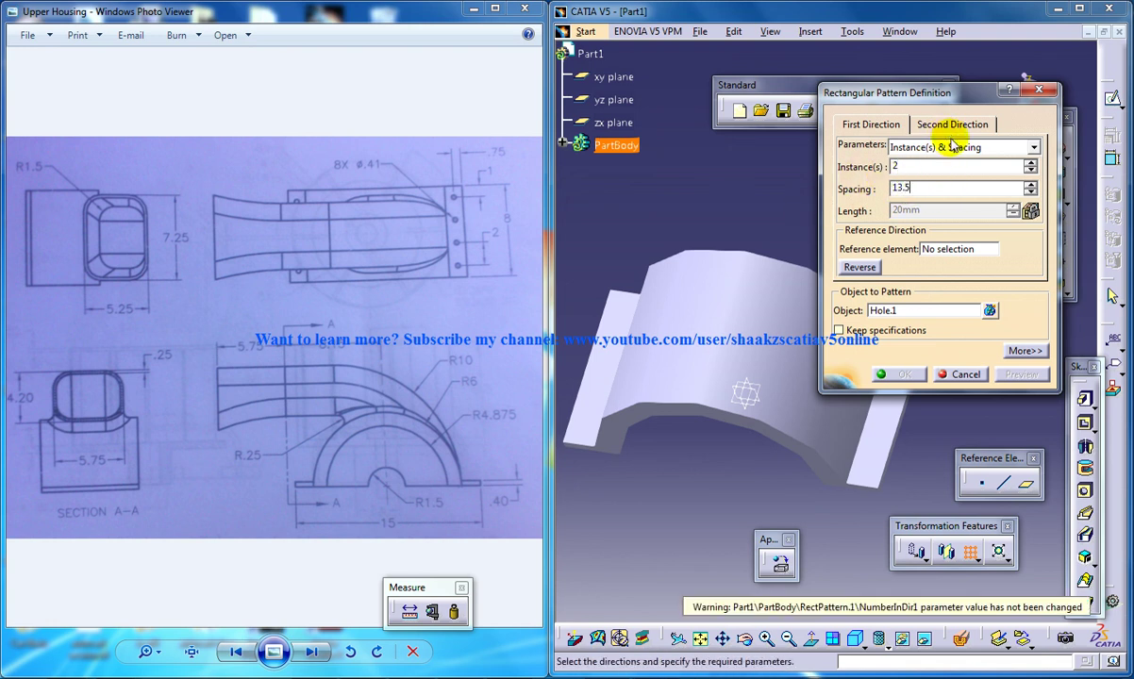
click(959, 249)
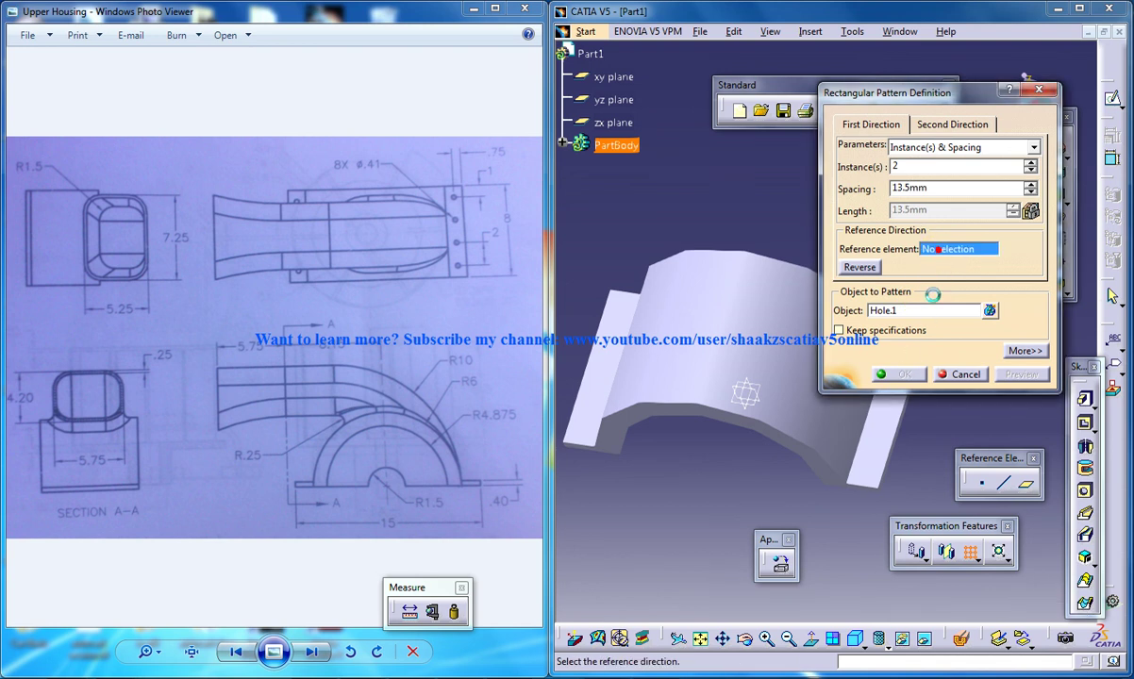
click(873, 377)
mouse_move(872, 377)
middle_down()
mouse_move(787, 446)
mouse_move(843, 415)
mouse_move(711, 395)
middle_up()
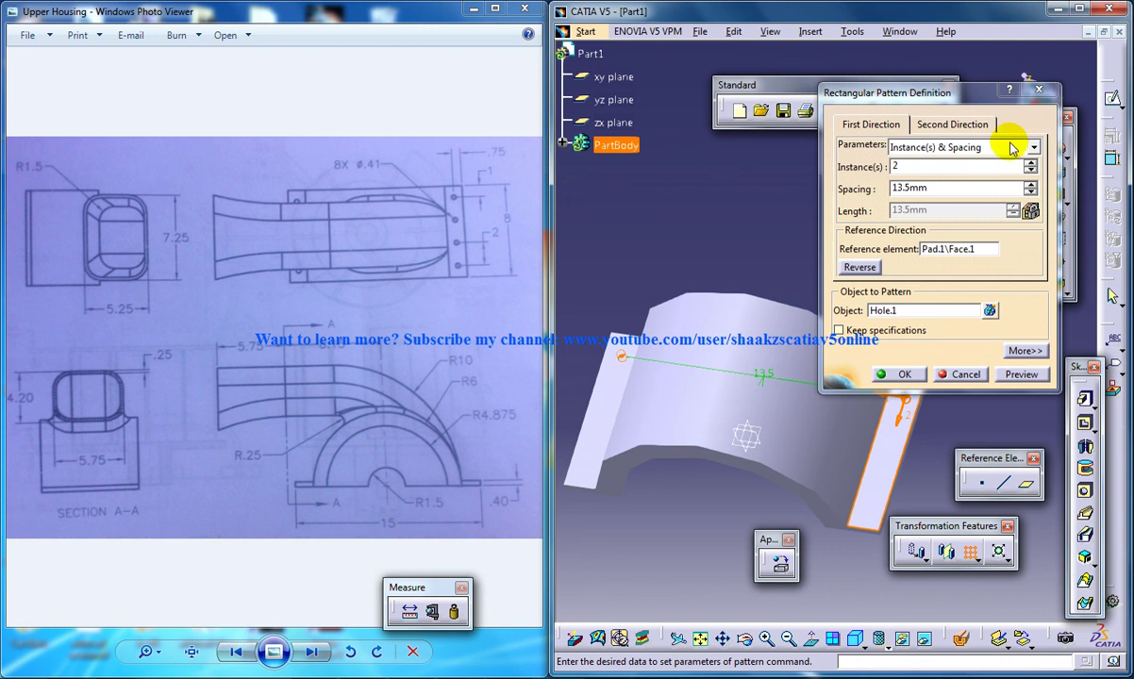
Set the second direction to 4 instances 2 mm apart and preview the grid
click(944, 124)
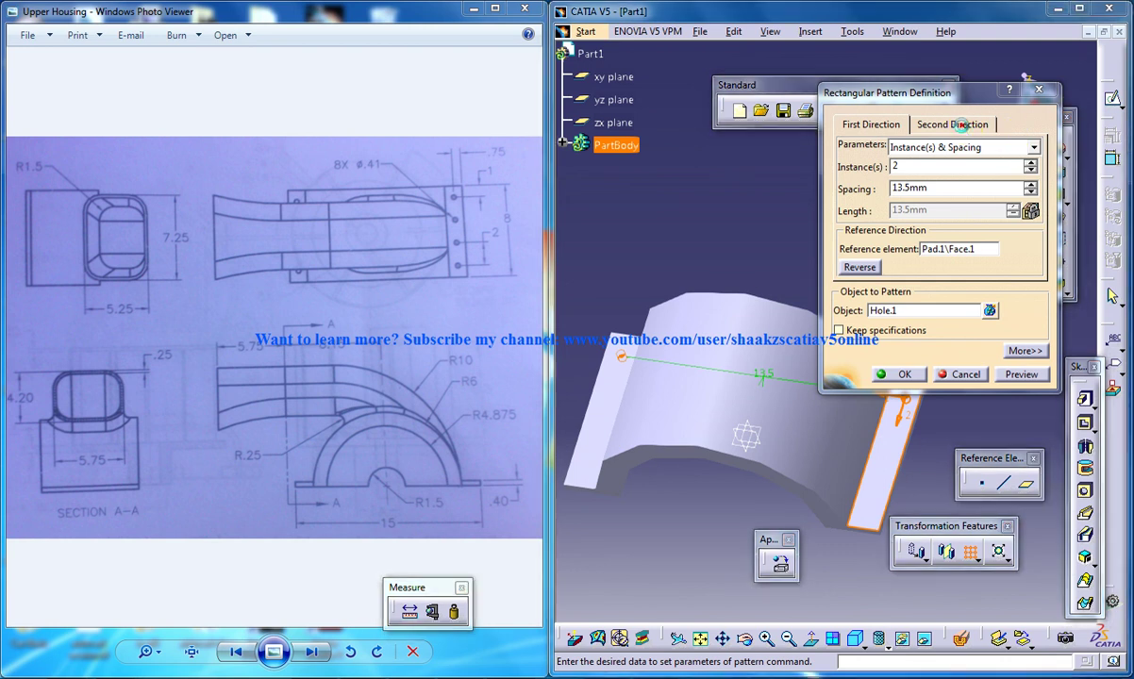
double_click(929, 188)
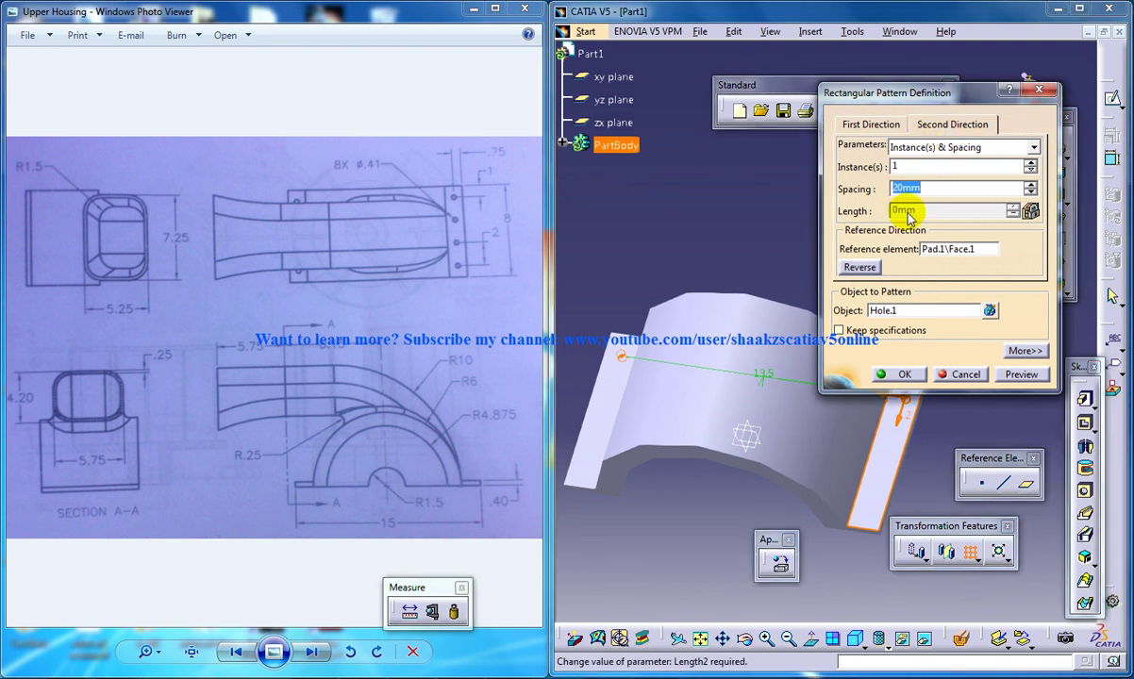
text(2)
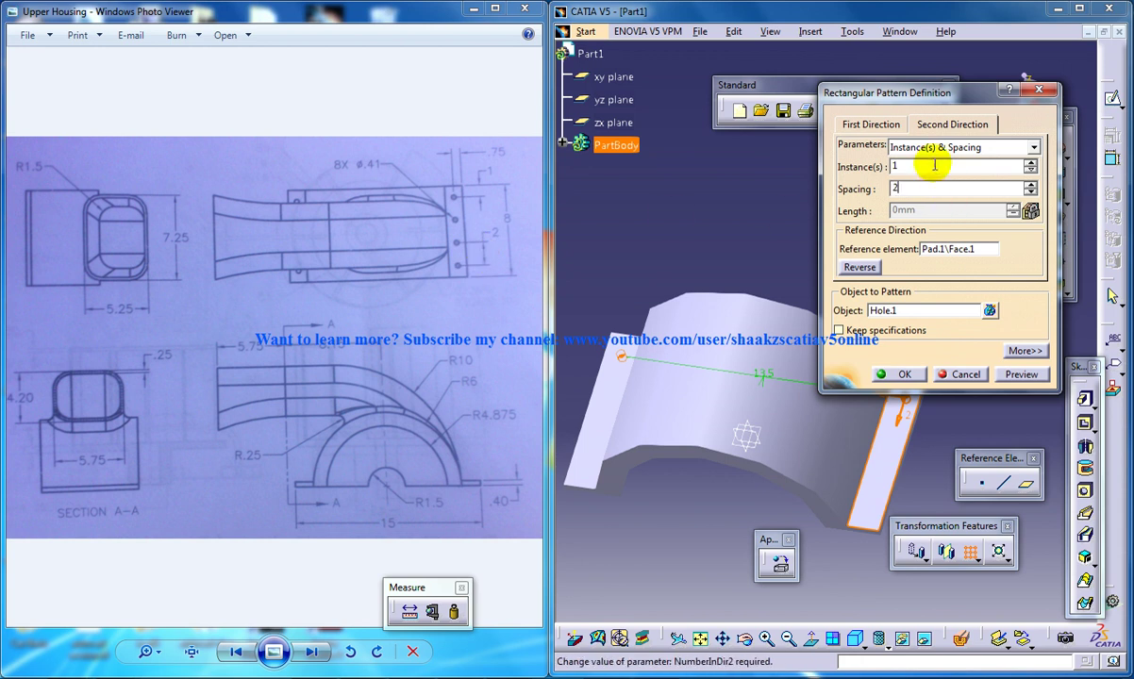
click(930, 165)
text(4)
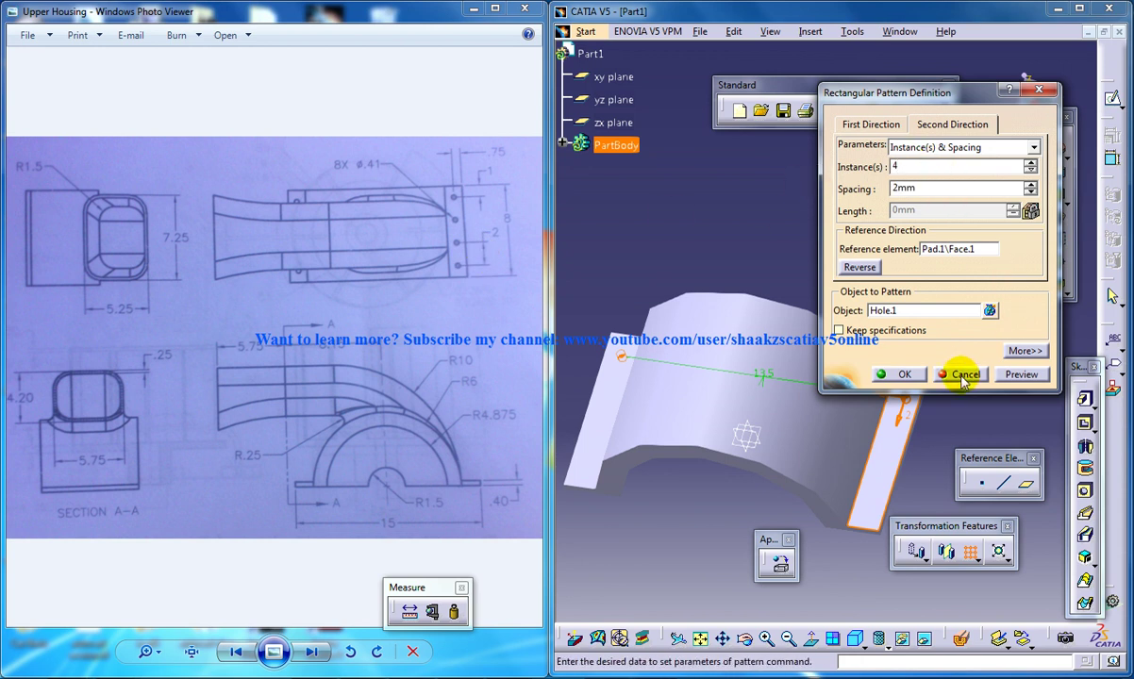
click(906, 374)
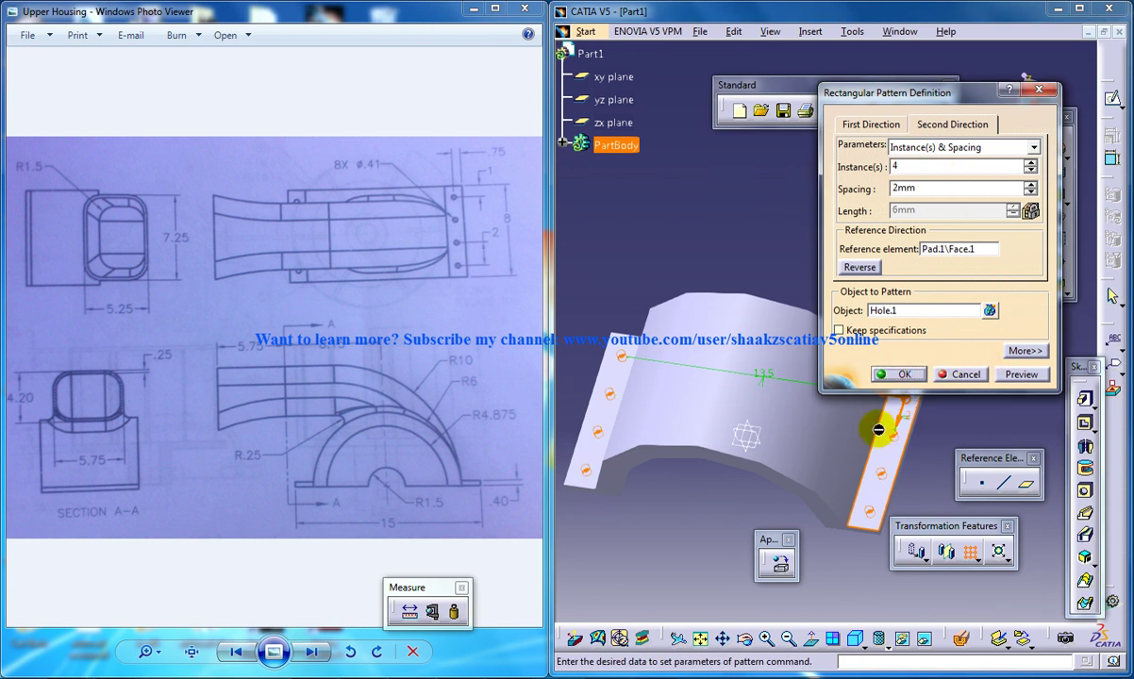
Confirm the rectangular pattern and rotate to inspect the eight flange holes
click(892, 374)
mouse_move(891, 393)
middle_down()
mouse_move(878, 298)
mouse_move(772, 364)
mouse_move(767, 267)
mouse_move(809, 263)
middle_up()
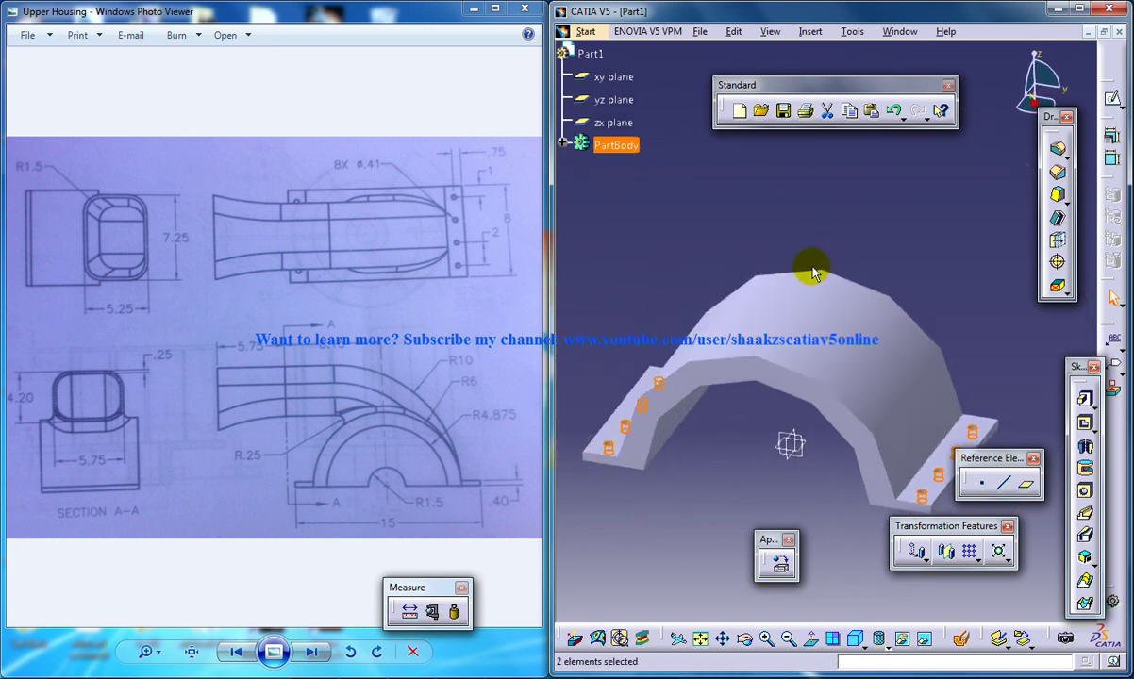
mouse_move(736, 314)
middle_down()
mouse_move(777, 374)
mouse_move(807, 349)
middle_up()
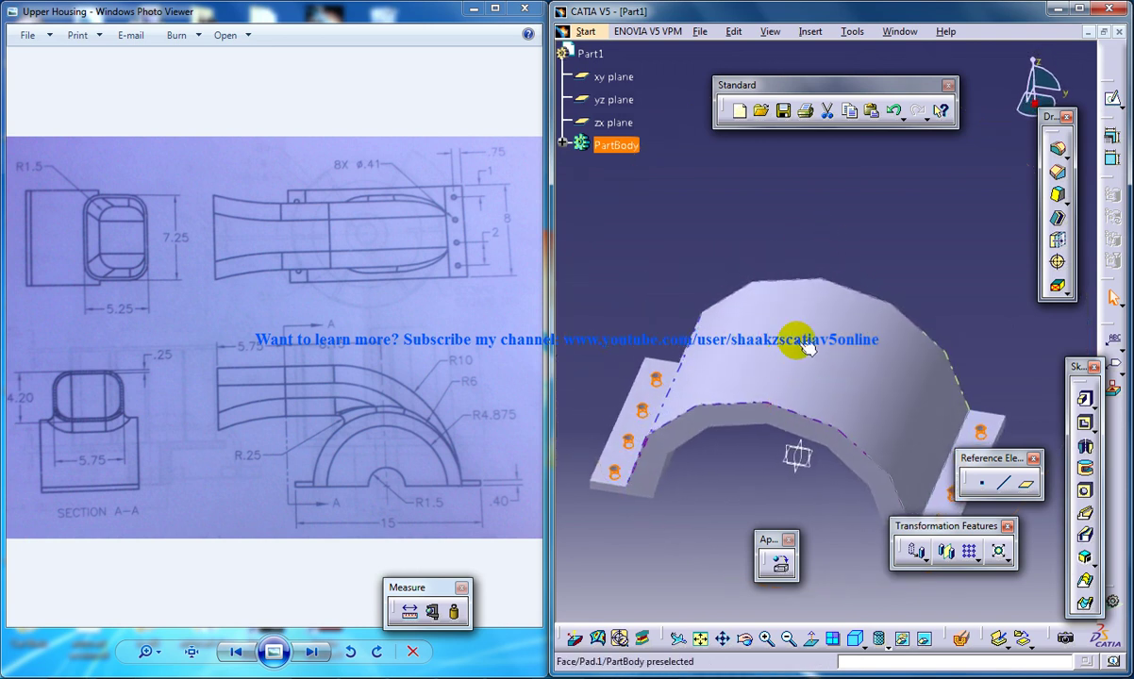